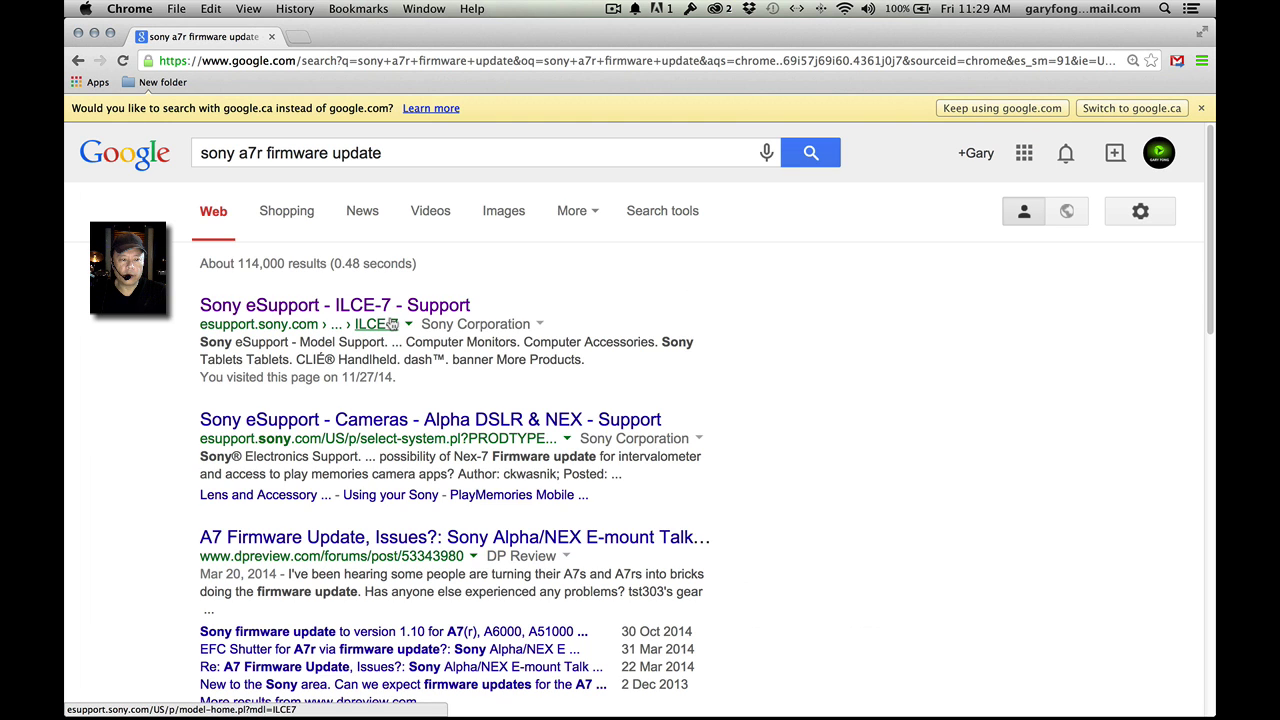
# Step: Open the 'Sony eSupport - ILCE-7 - Support' page from the Google results
pyautogui.click(365, 306)
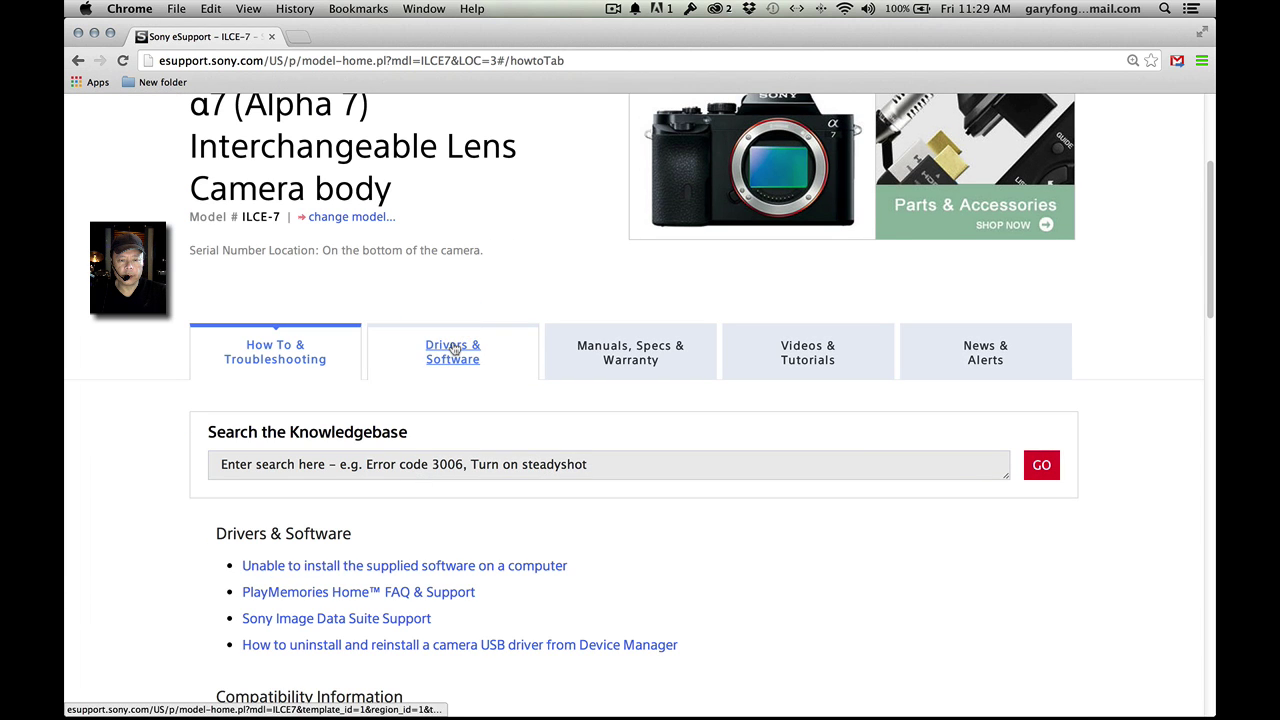
# Step: Show the Drivers & Software downloads filtered to Mac OS X
pyautogui.click(455, 350)
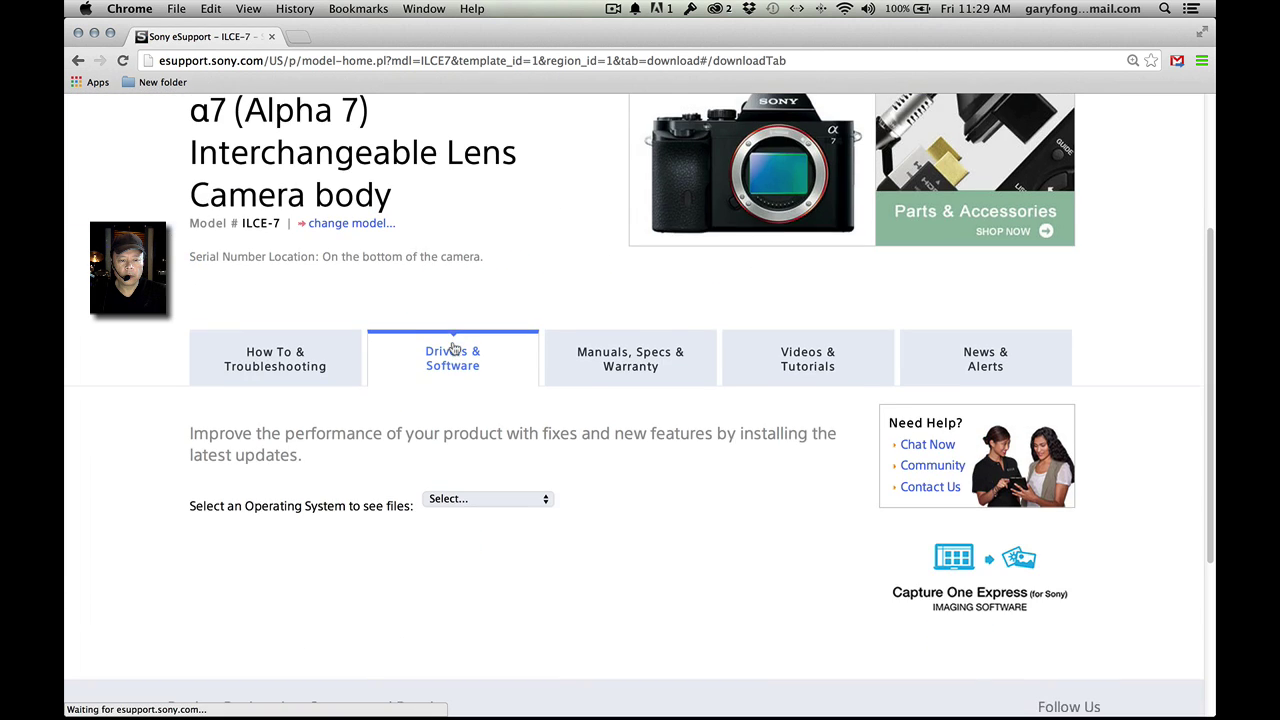
pyautogui.click(472, 486)
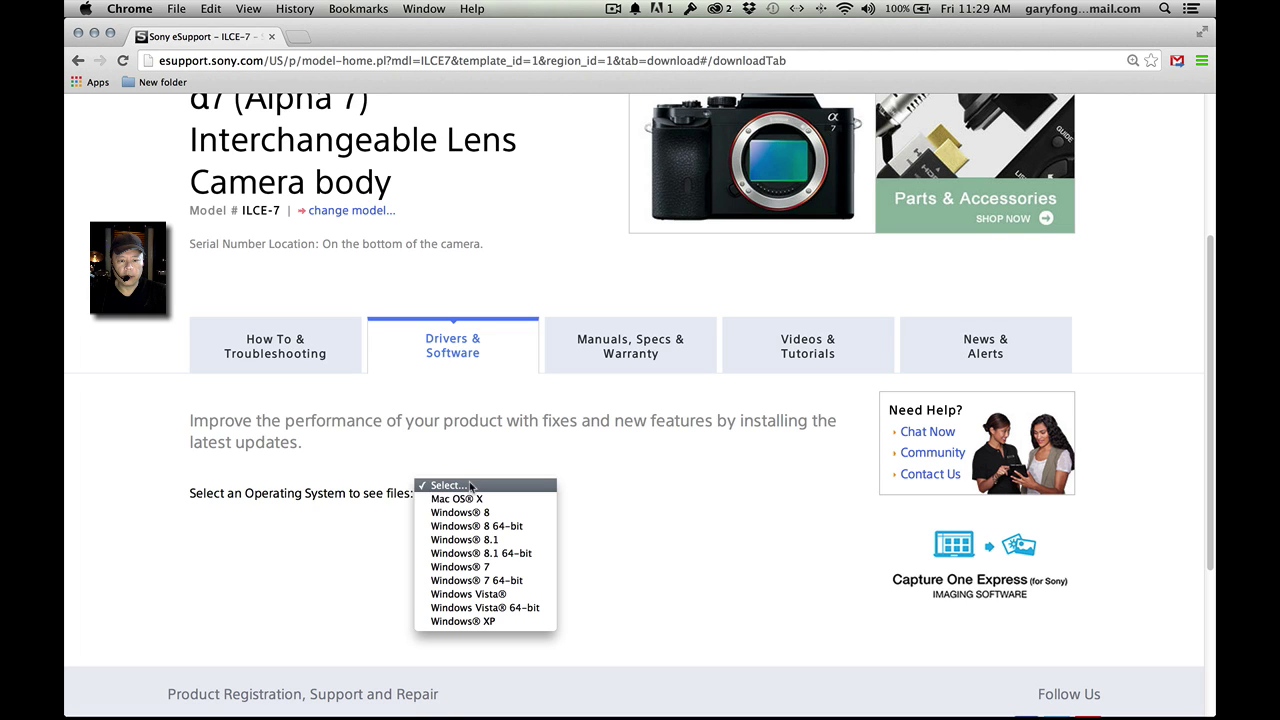
pyautogui.click(474, 498)
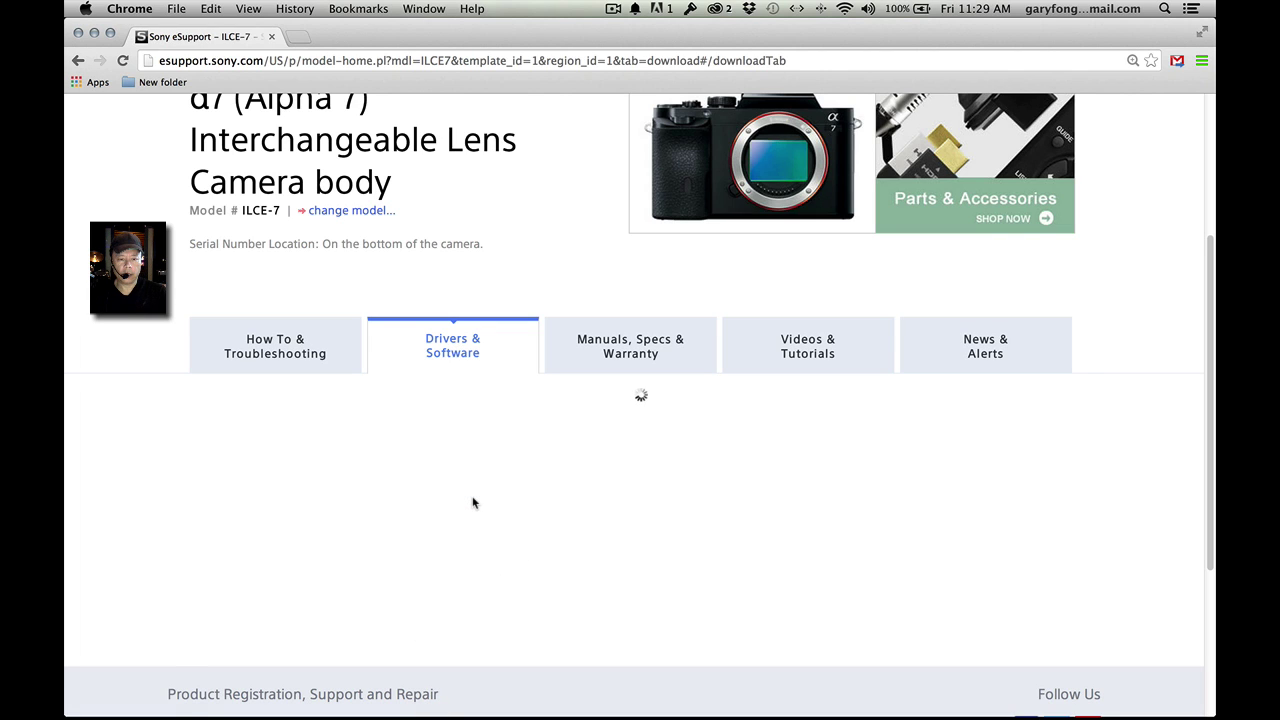
# Step: Expand Firmware and open the ILCE-7 Camera Firmware Update 1.10 download page
pyautogui.scroll(-2, 473, 502)
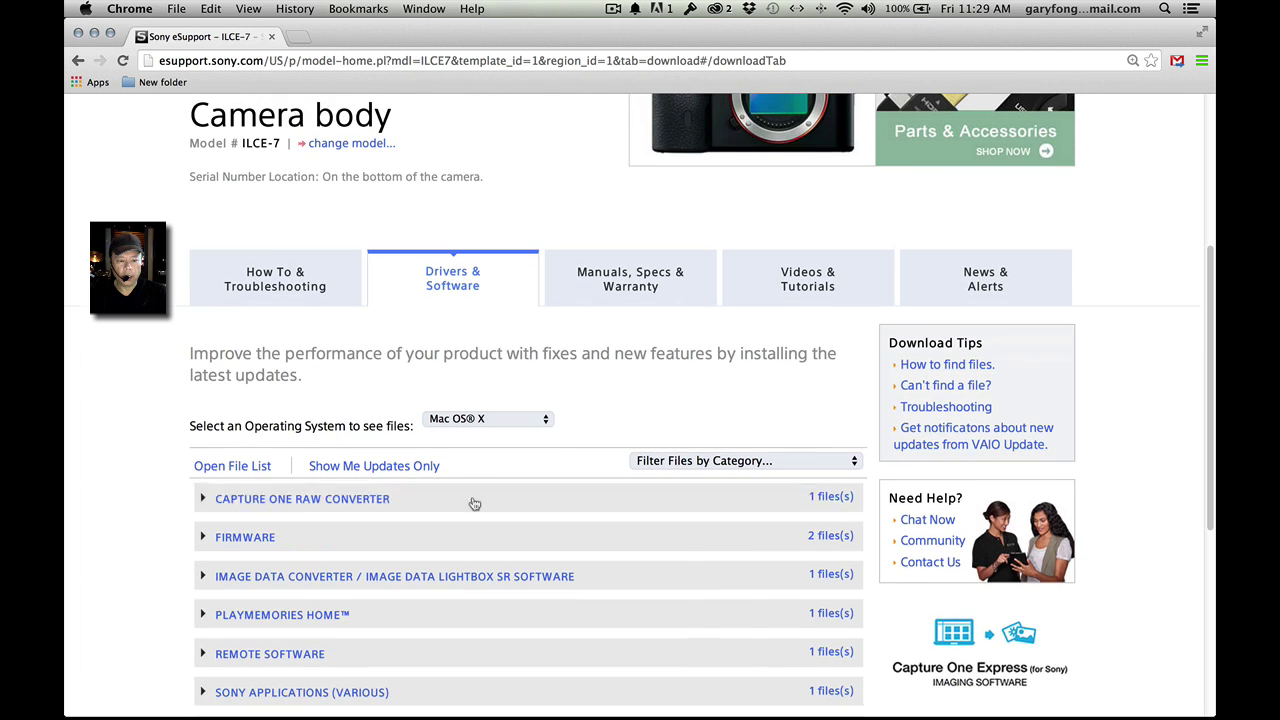
pyautogui.click(255, 539)
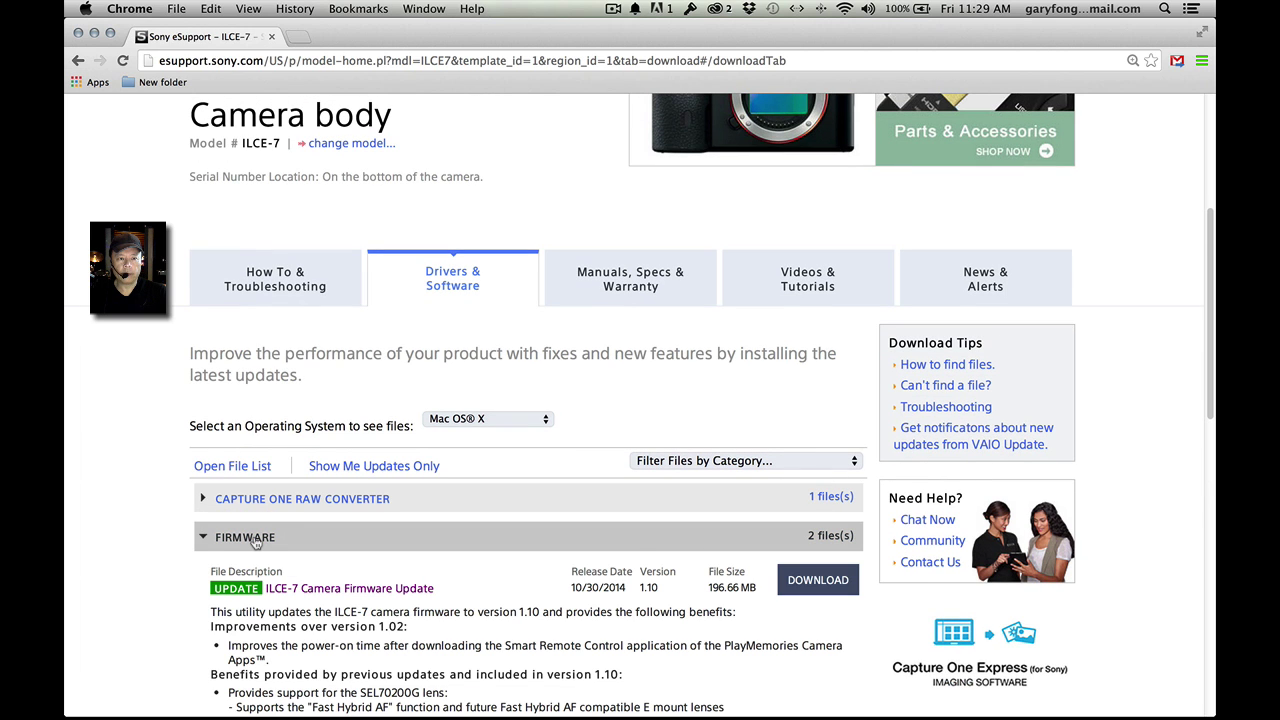
pyautogui.scroll(-4, 255, 540)
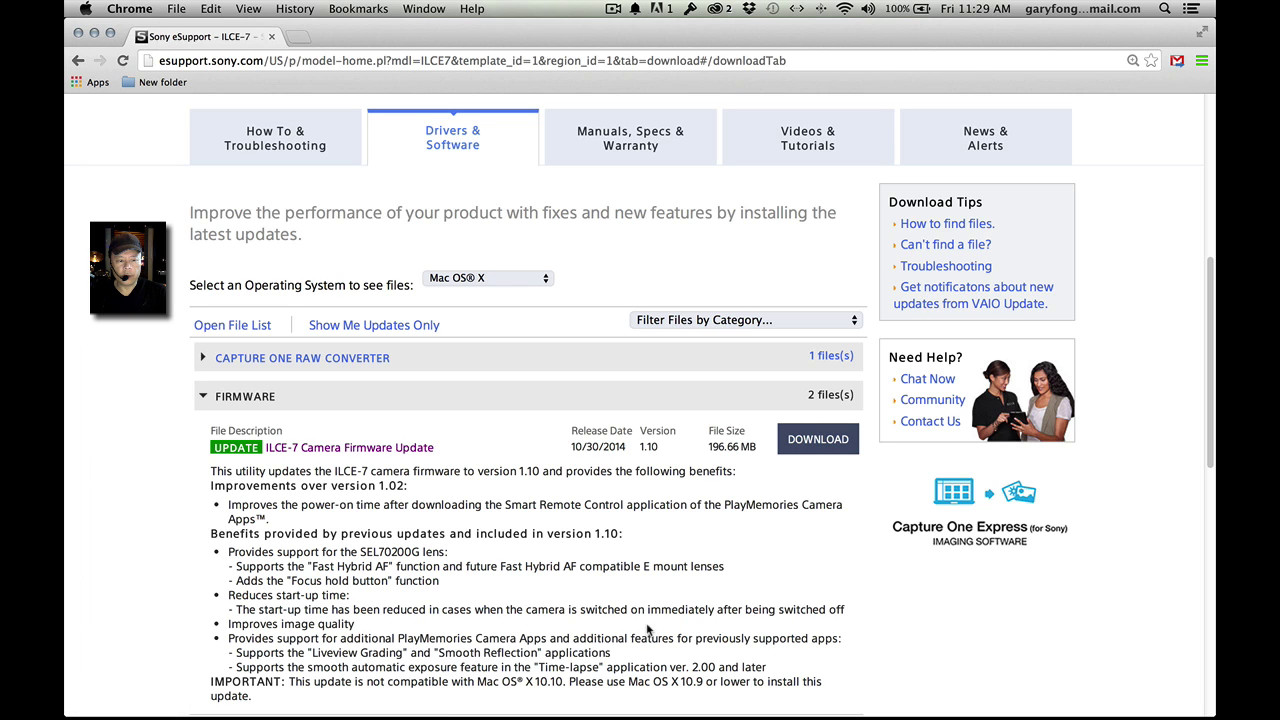
pyautogui.scroll(-3, 645, 596)
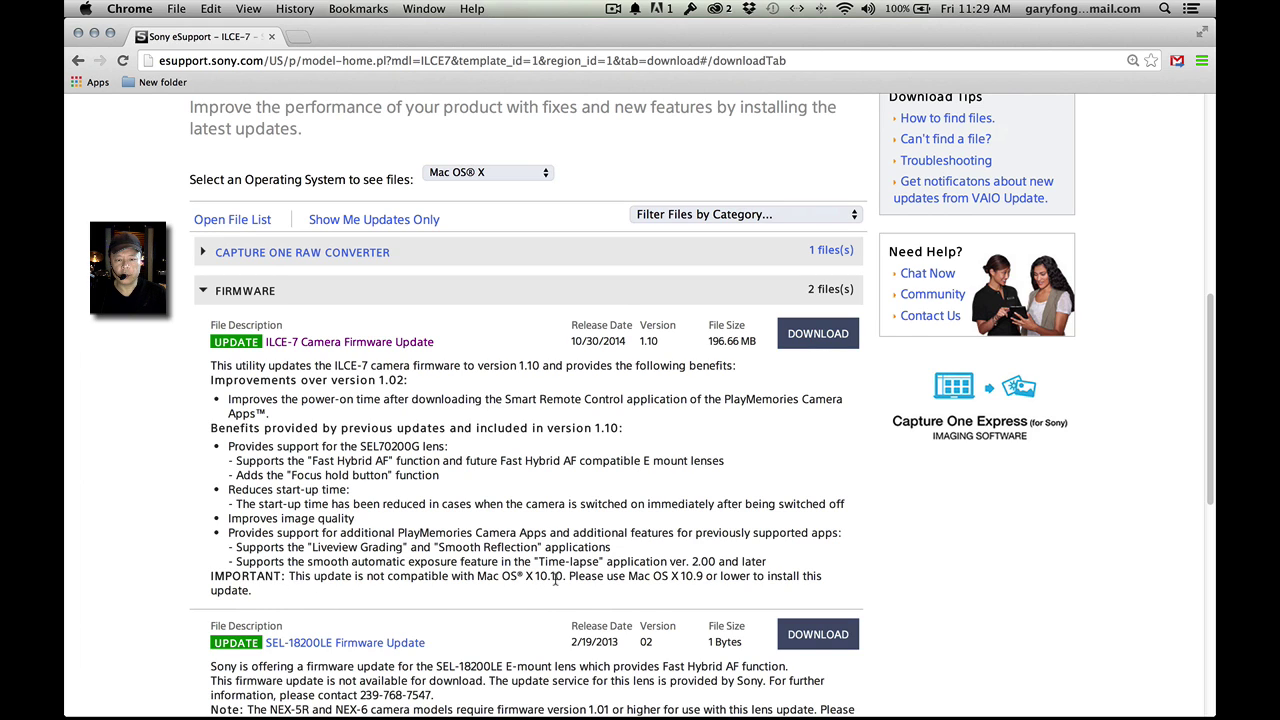
pyautogui.click(826, 342)
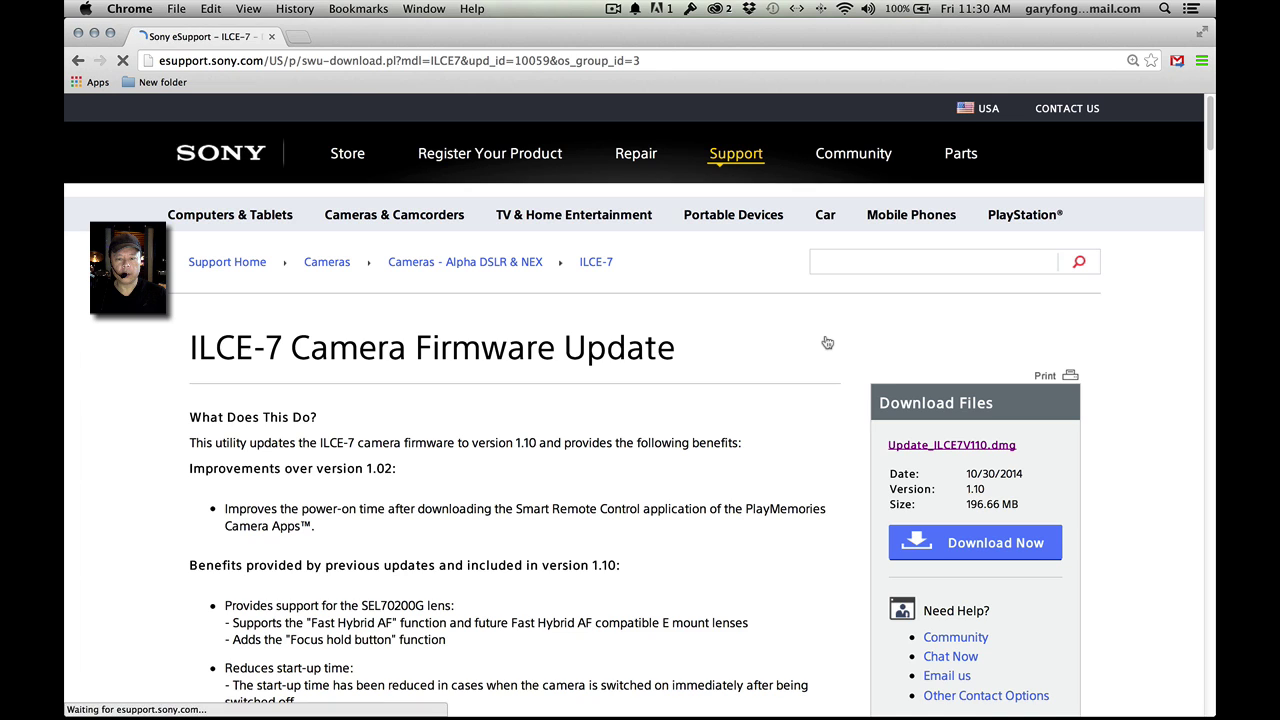
# Step: Accept the software agreement and save Update_ILCE7V110.dmg to the Desktop
pyautogui.click(951, 543)
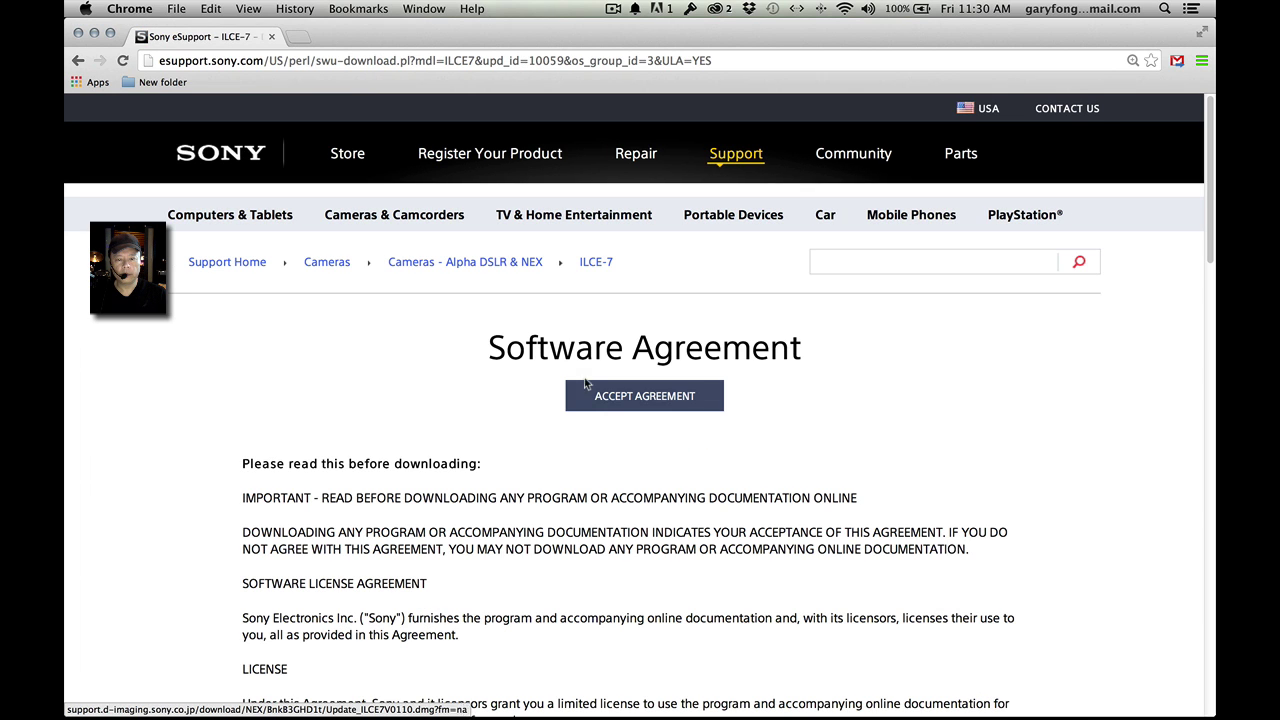
pyautogui.scroll(-10, 614, 396)
pyautogui.scroll(-5, 614, 395)
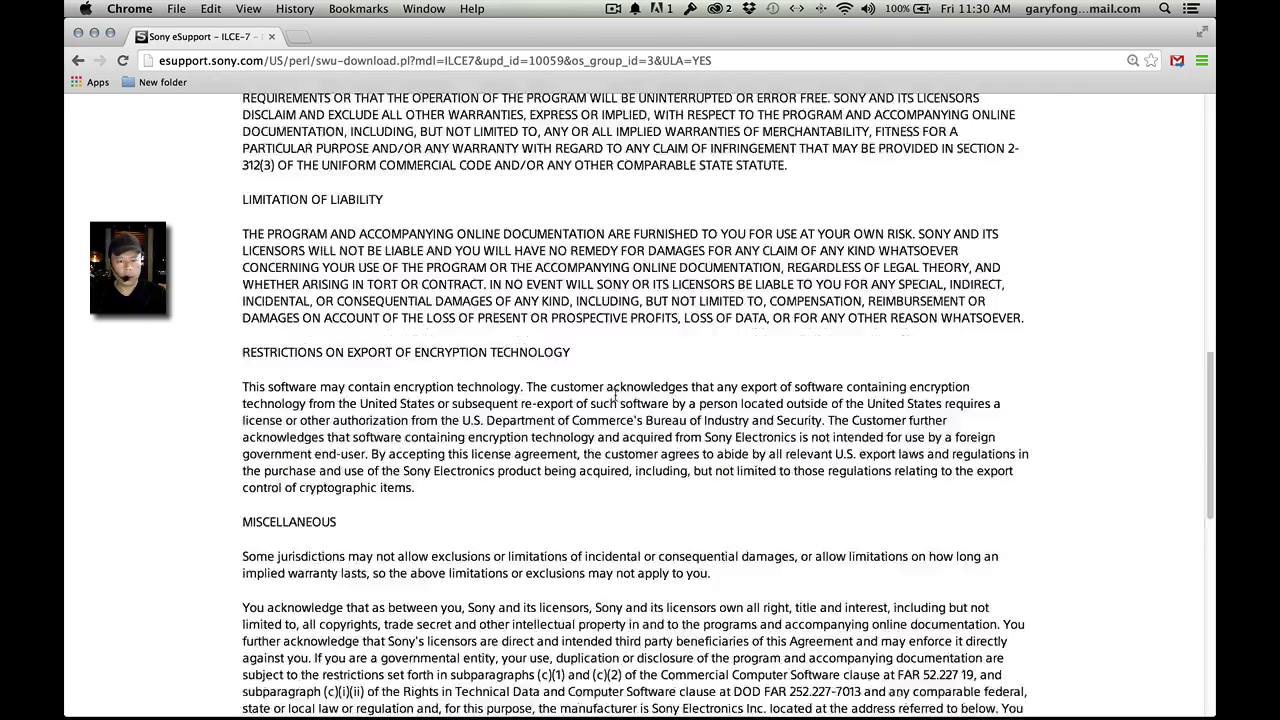
pyautogui.scroll(-8, 614, 398)
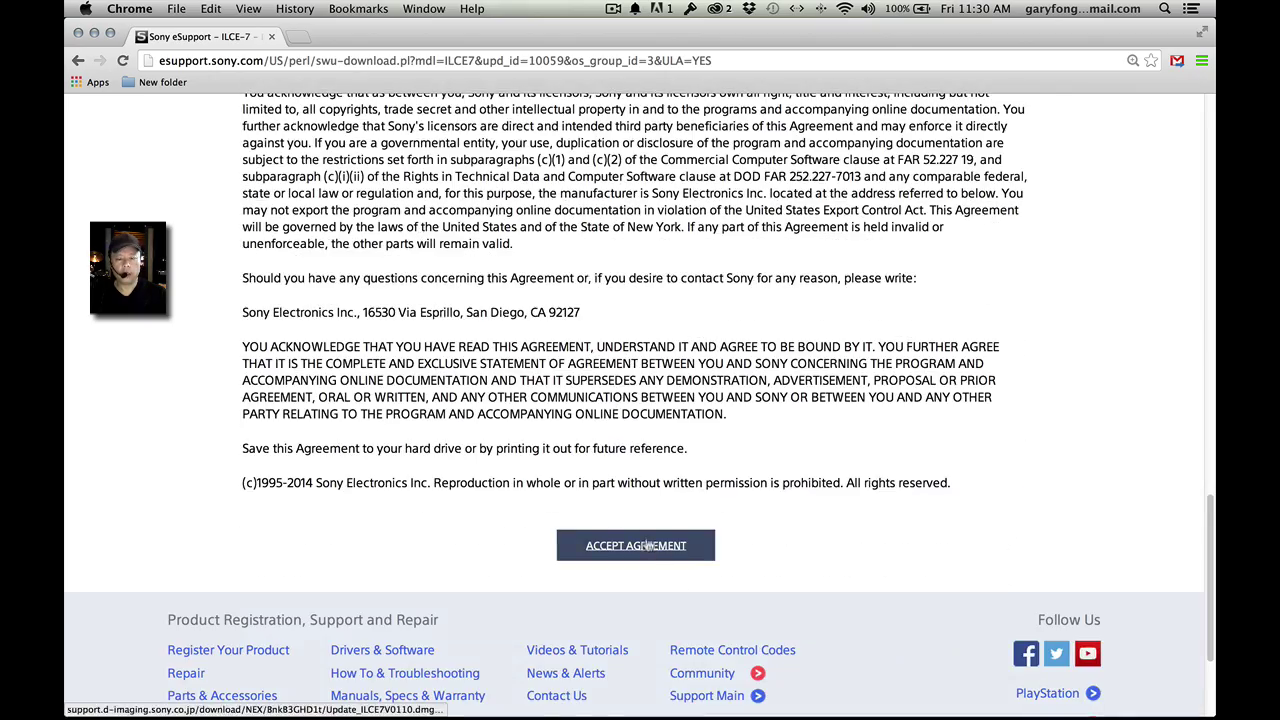
pyautogui.click(648, 546)
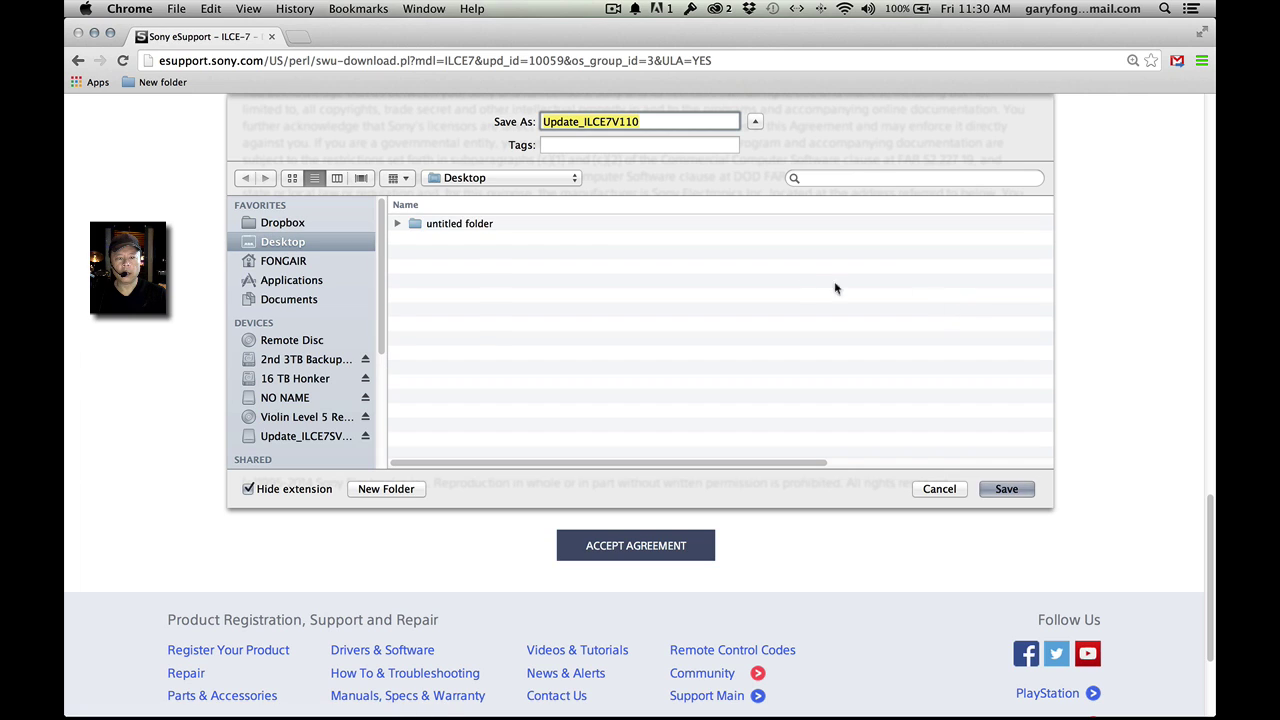
pyautogui.click(1004, 489)
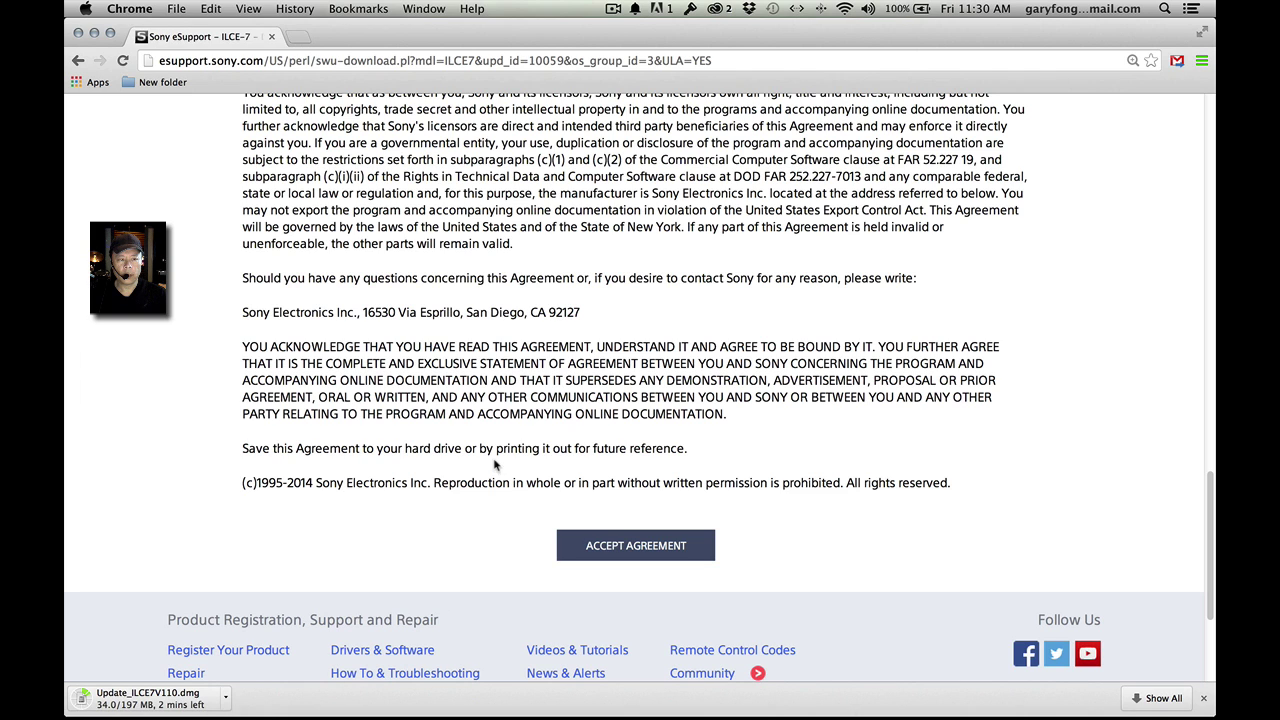
pyautogui.click(87, 9)
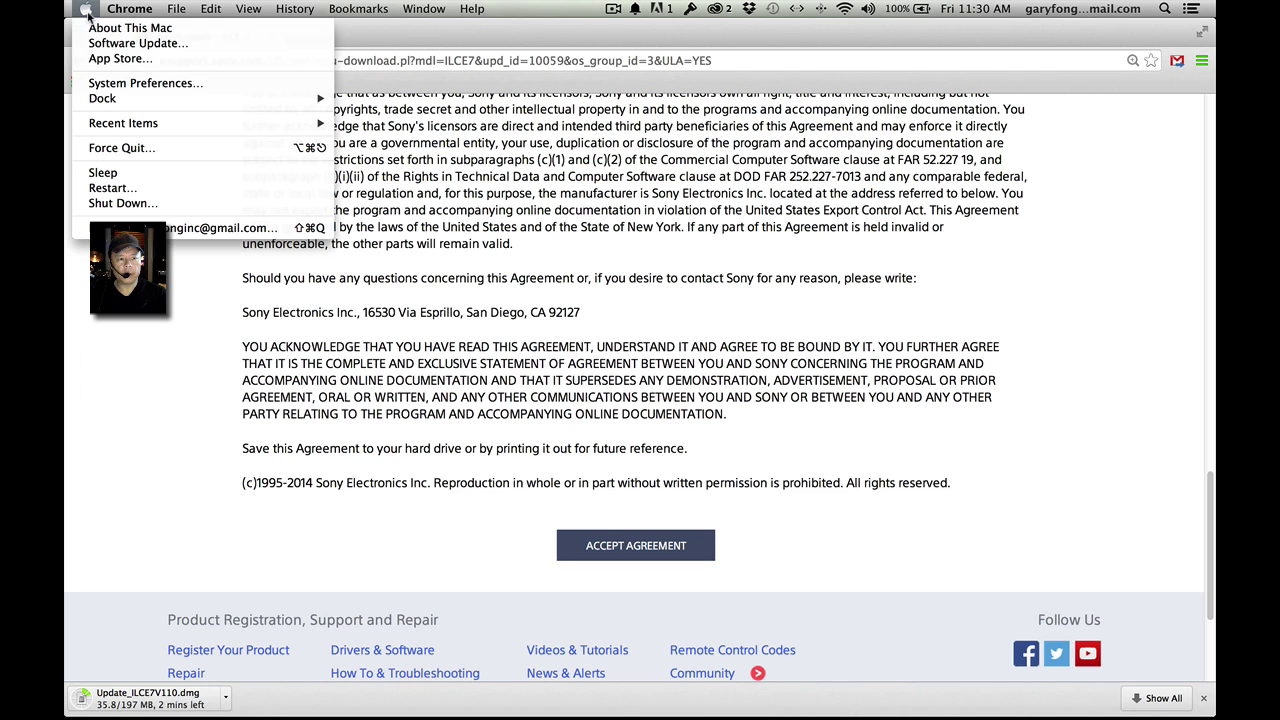
# Step: Unlock Security & Privacy with the admin password, then close System Preferences
pyautogui.click(115, 86)
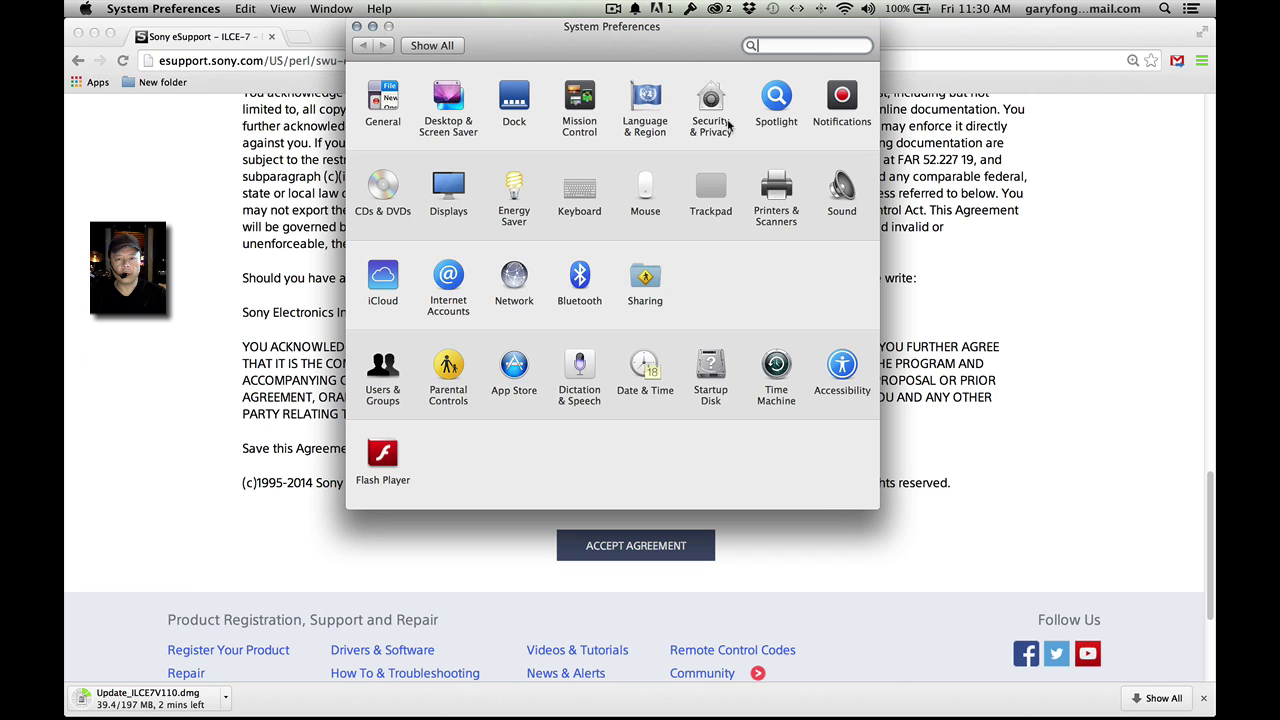
pyautogui.click(710, 110)
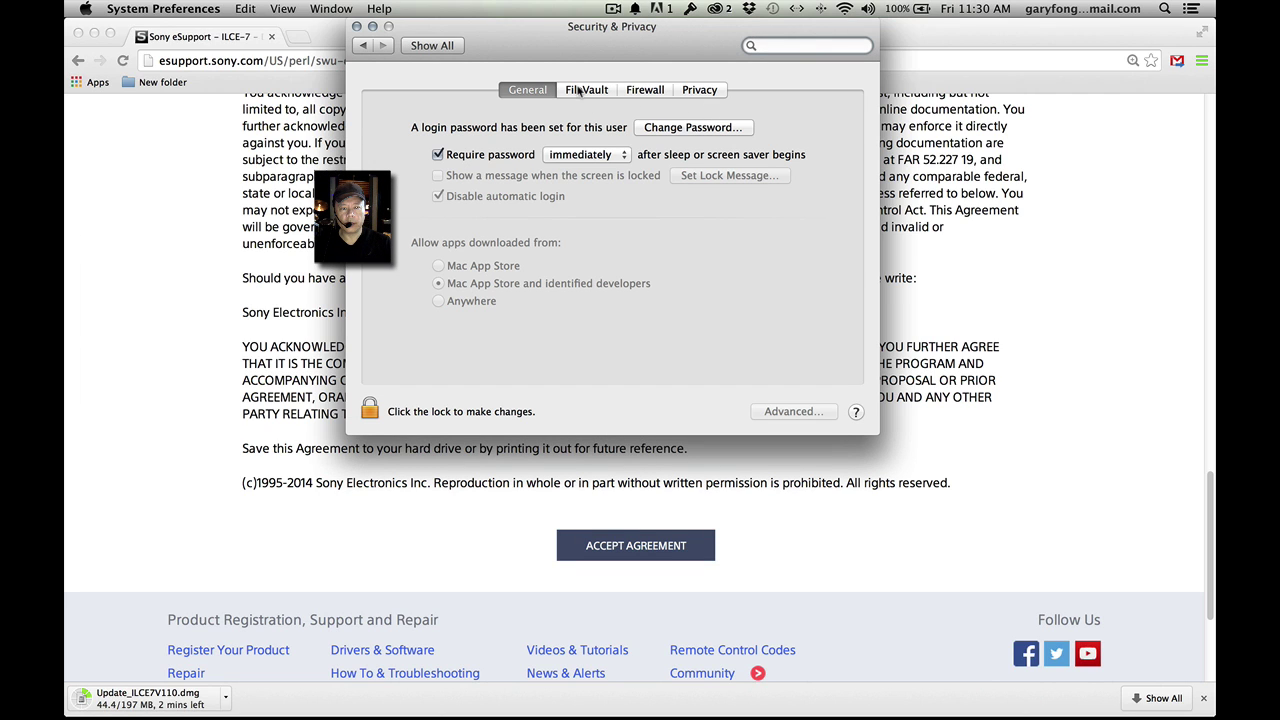
pyautogui.click(370, 410)
pyautogui.write('•••••••')
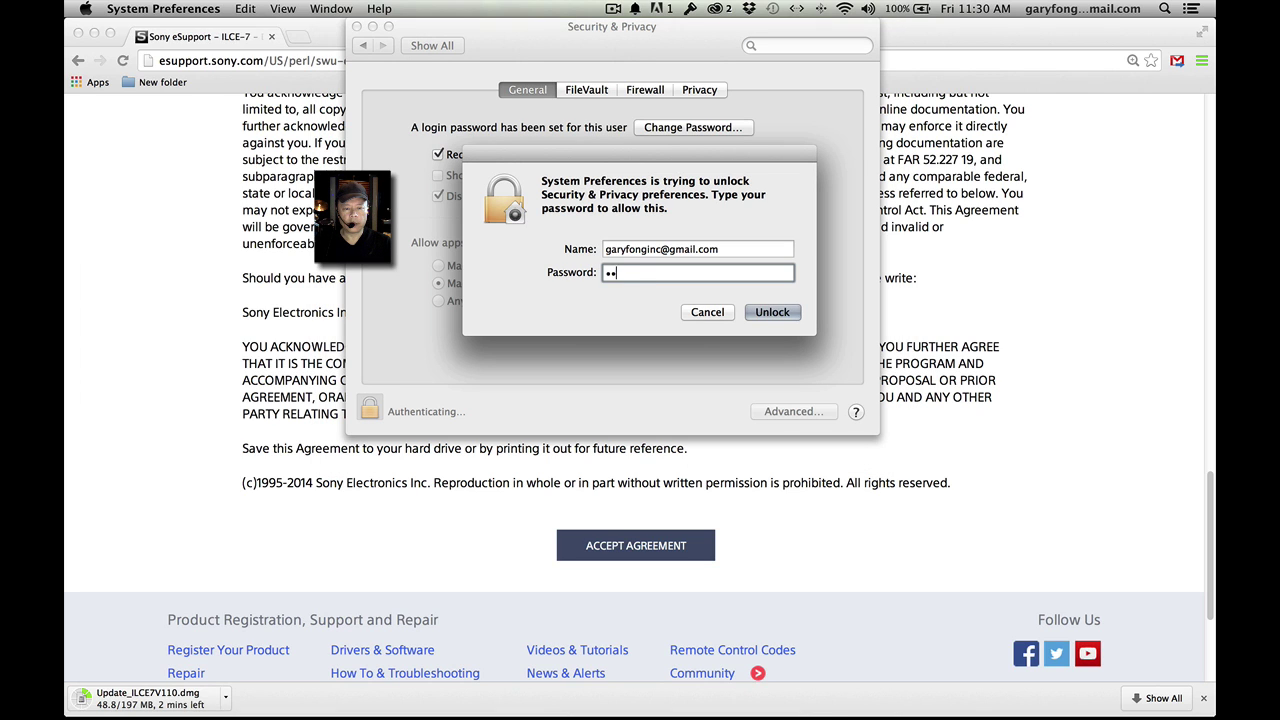
pyautogui.press('Return')
pyautogui.write('•••••••••••••')
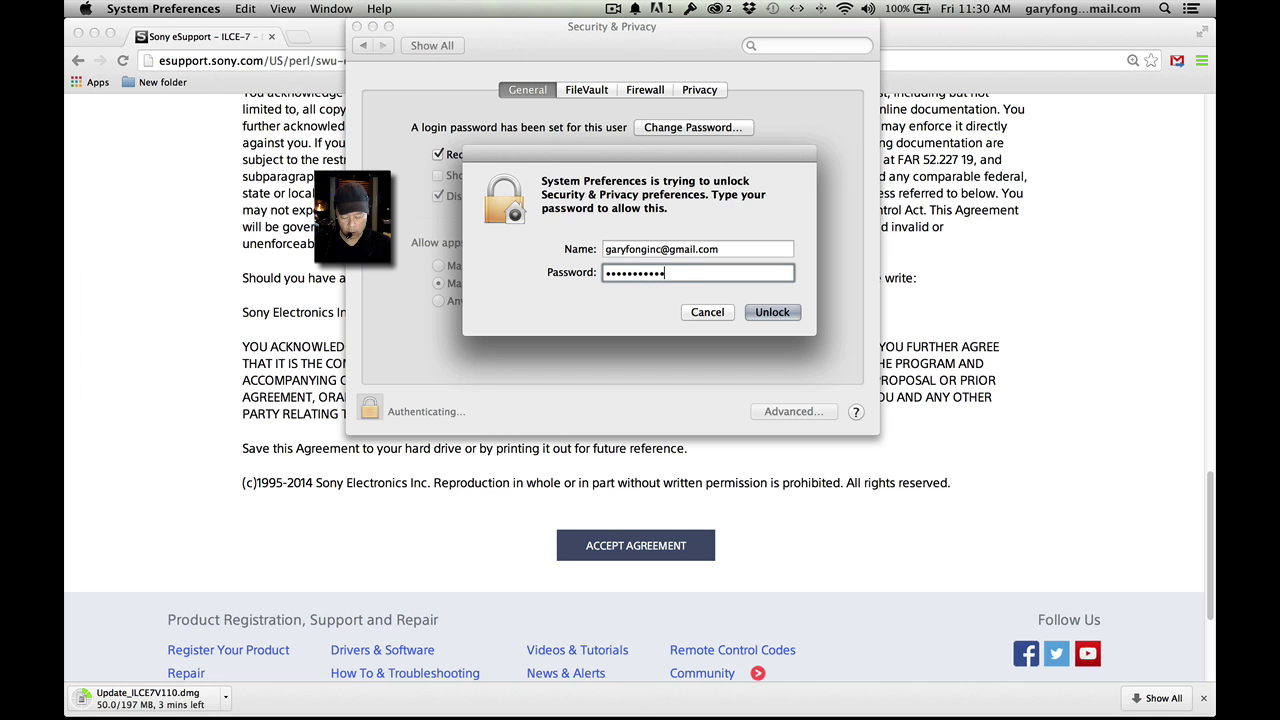
pyautogui.press('Return')
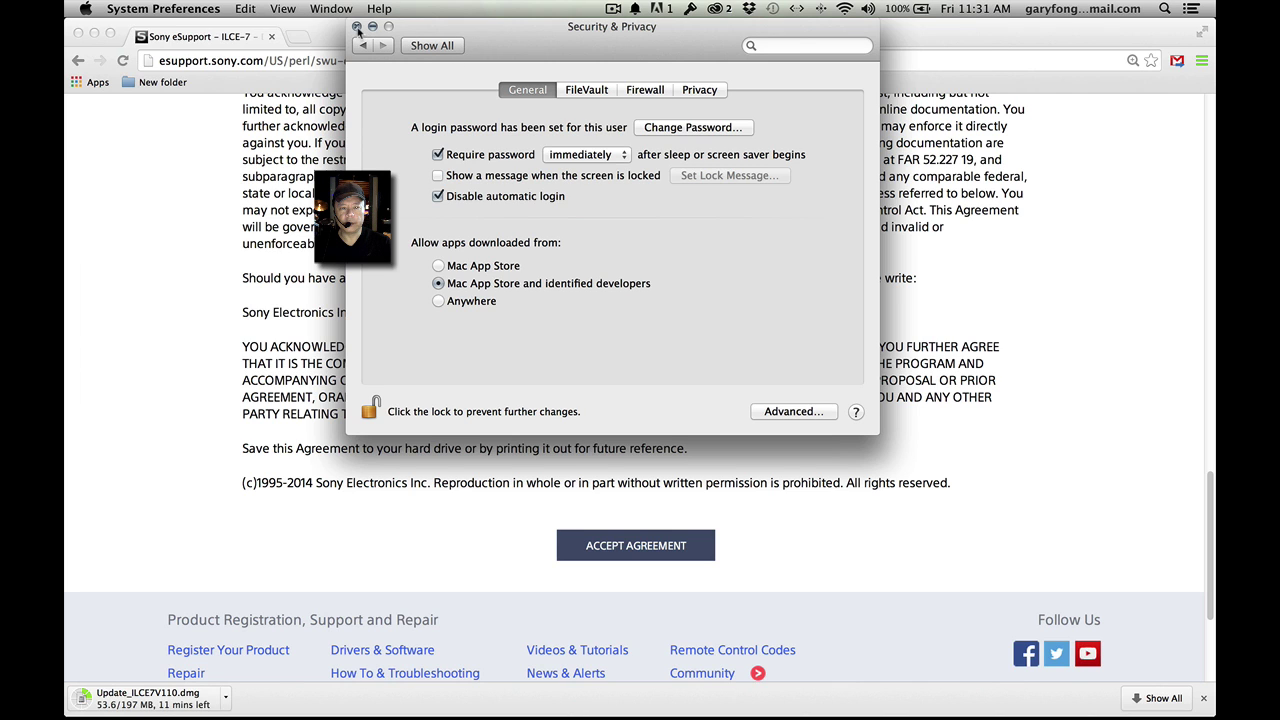
pyautogui.click(356, 26)
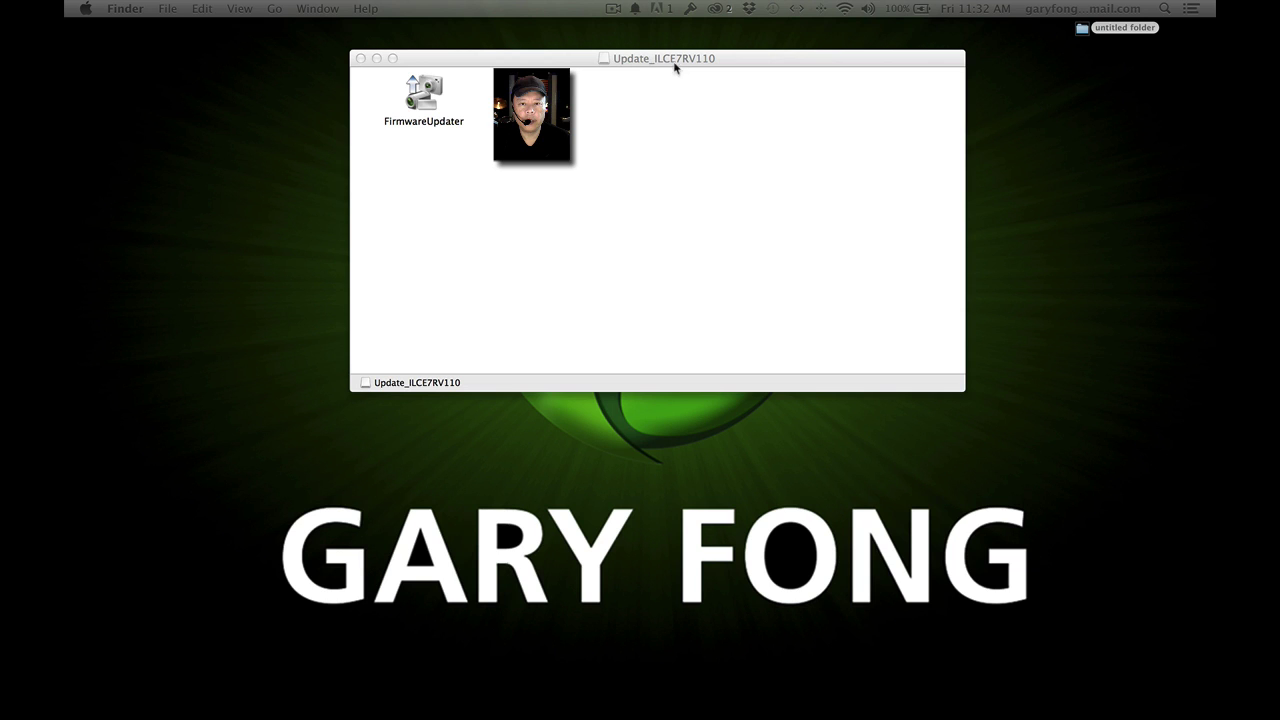
# Step: Try launching FirmwareUpdater from the disk image and dismiss the unidentified-developer warning
pyautogui.click(423, 105)
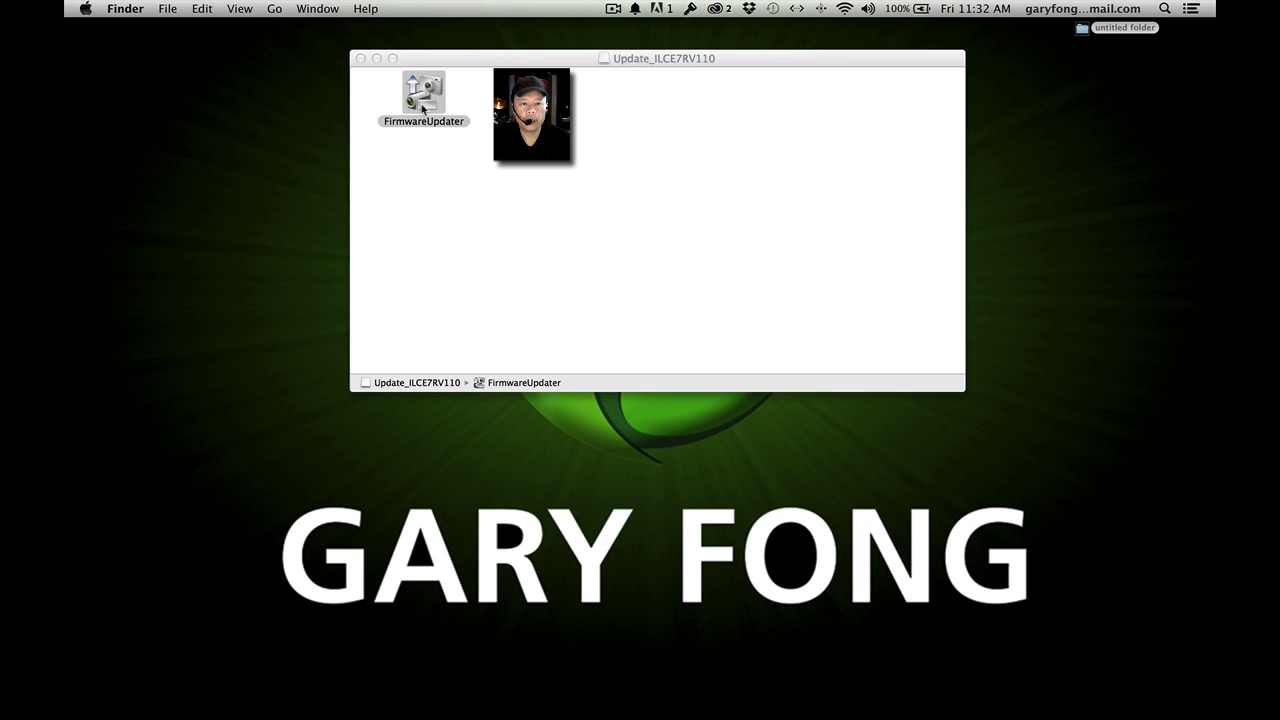
pyautogui.doubleClick(423, 90)
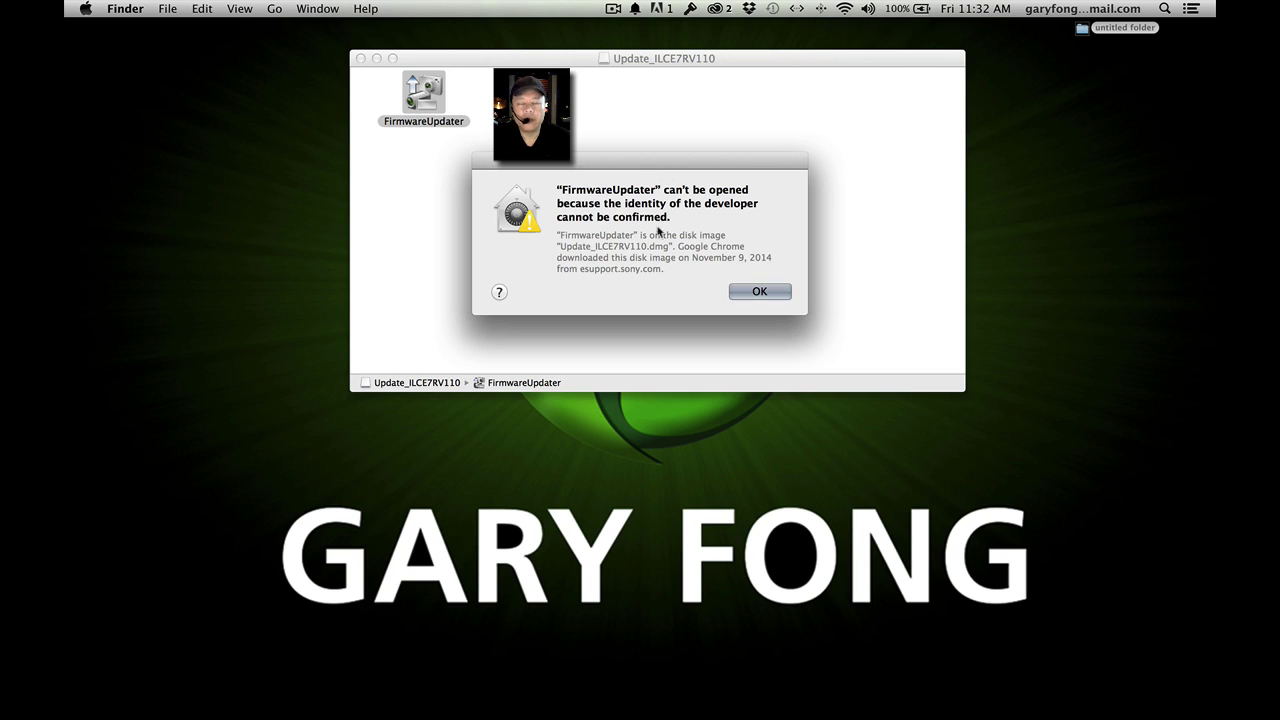
pyautogui.click(761, 292)
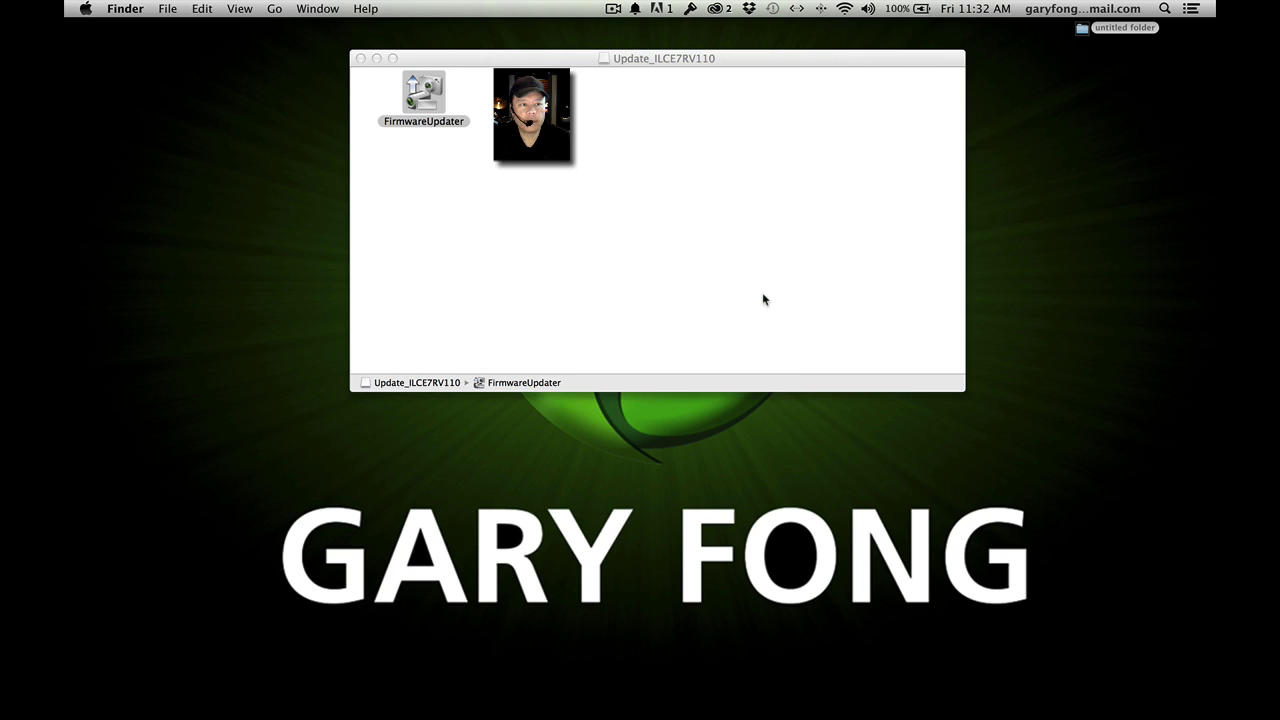
pyautogui.click(85, 8)
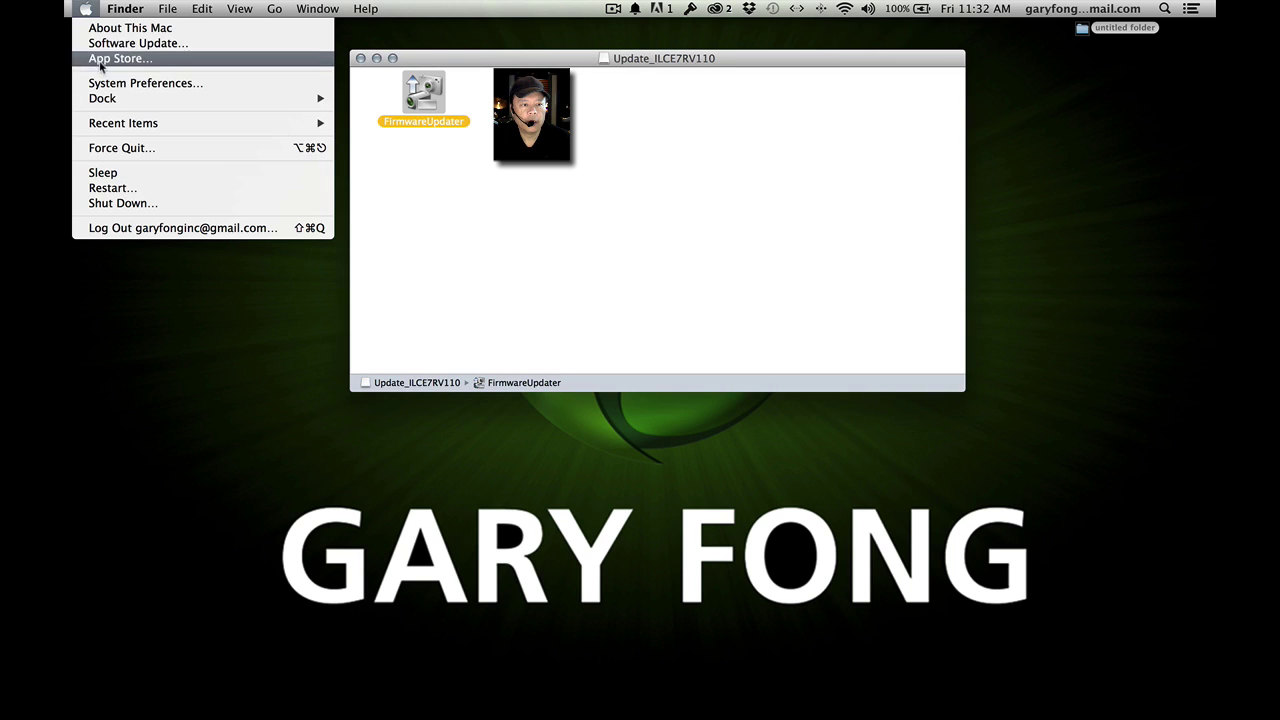
# Step: Unlock the Security & Privacy pane in System Preferences with the admin password
pyautogui.click(140, 83)
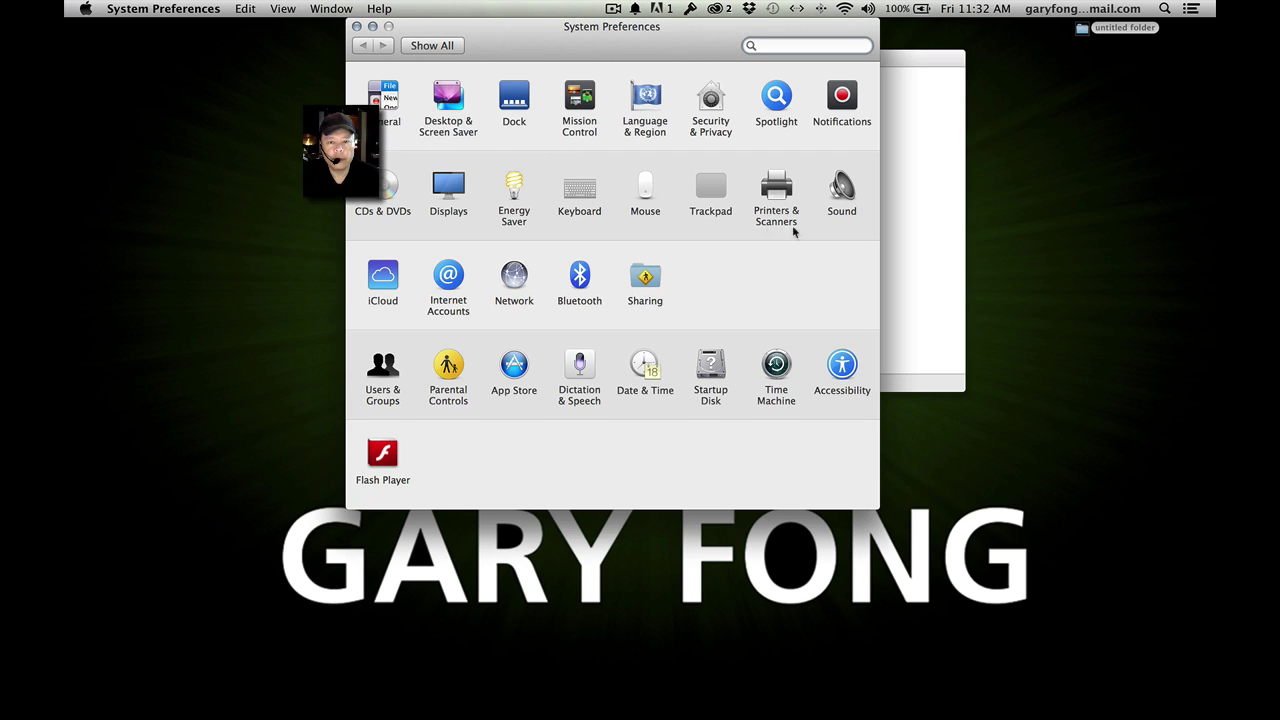
pyautogui.click(710, 98)
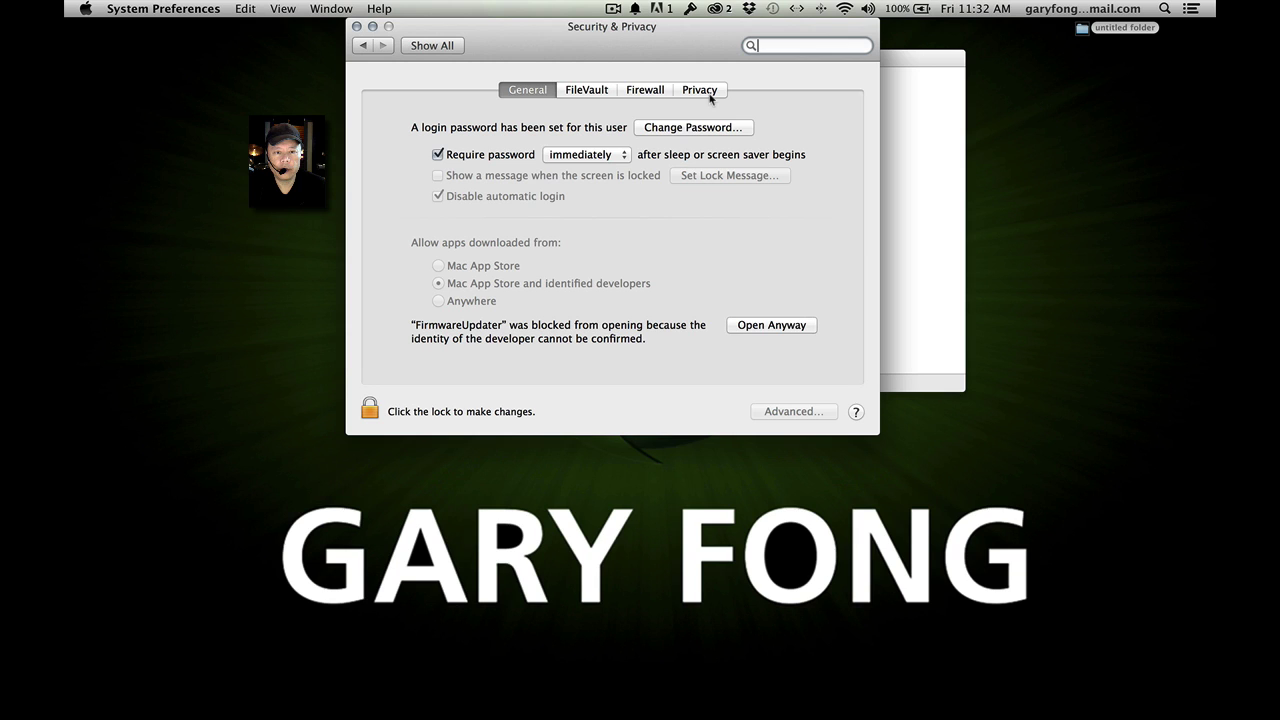
pyautogui.click(369, 410)
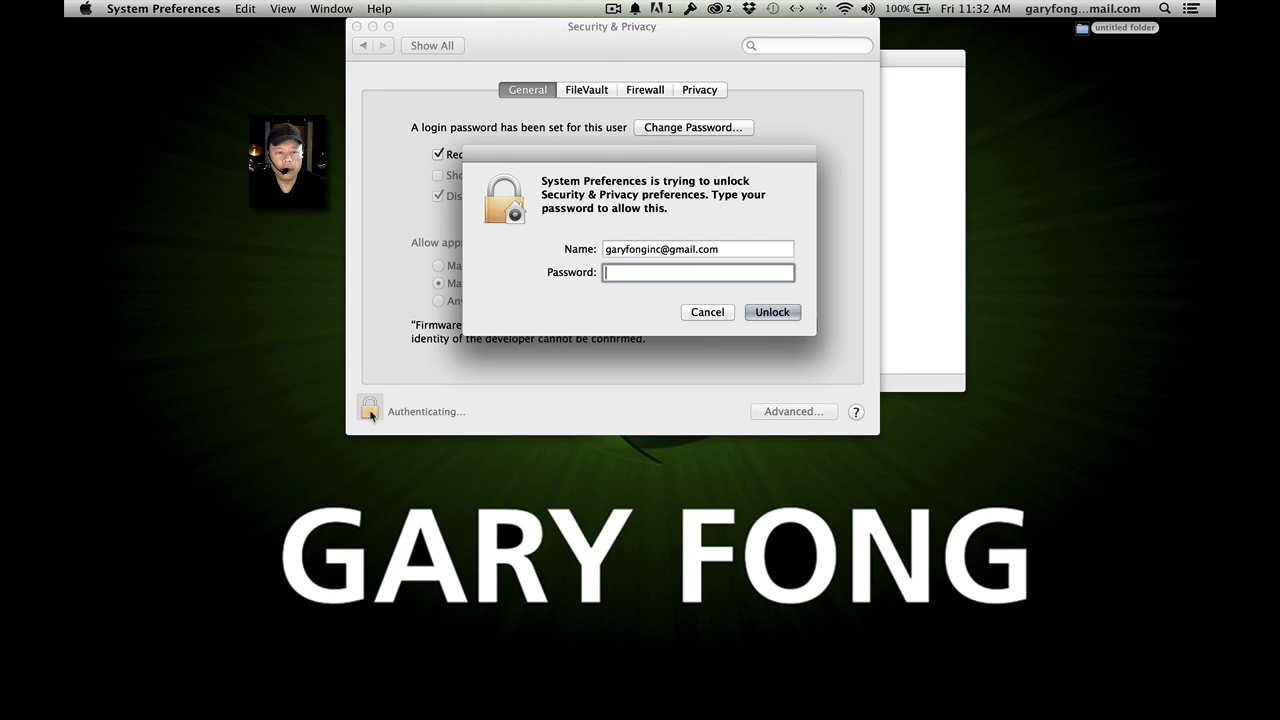
pyautogui.write('•••••••••••••')
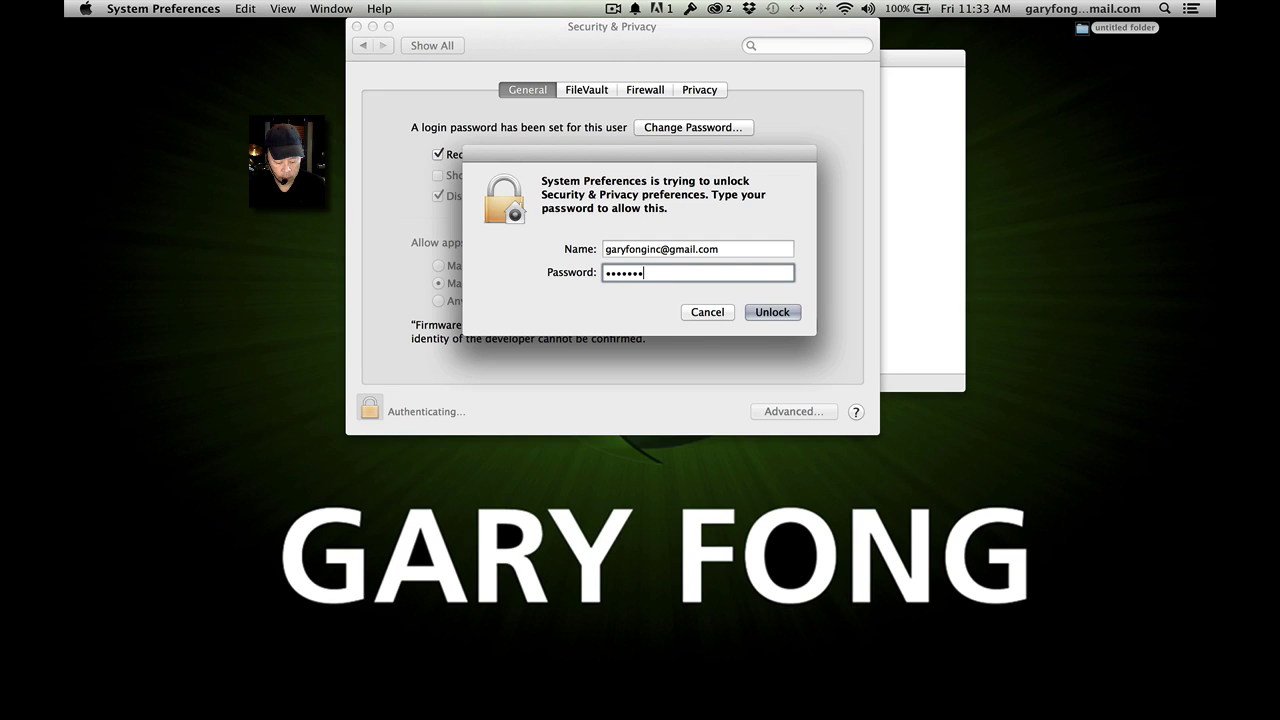
pyautogui.press('Return')
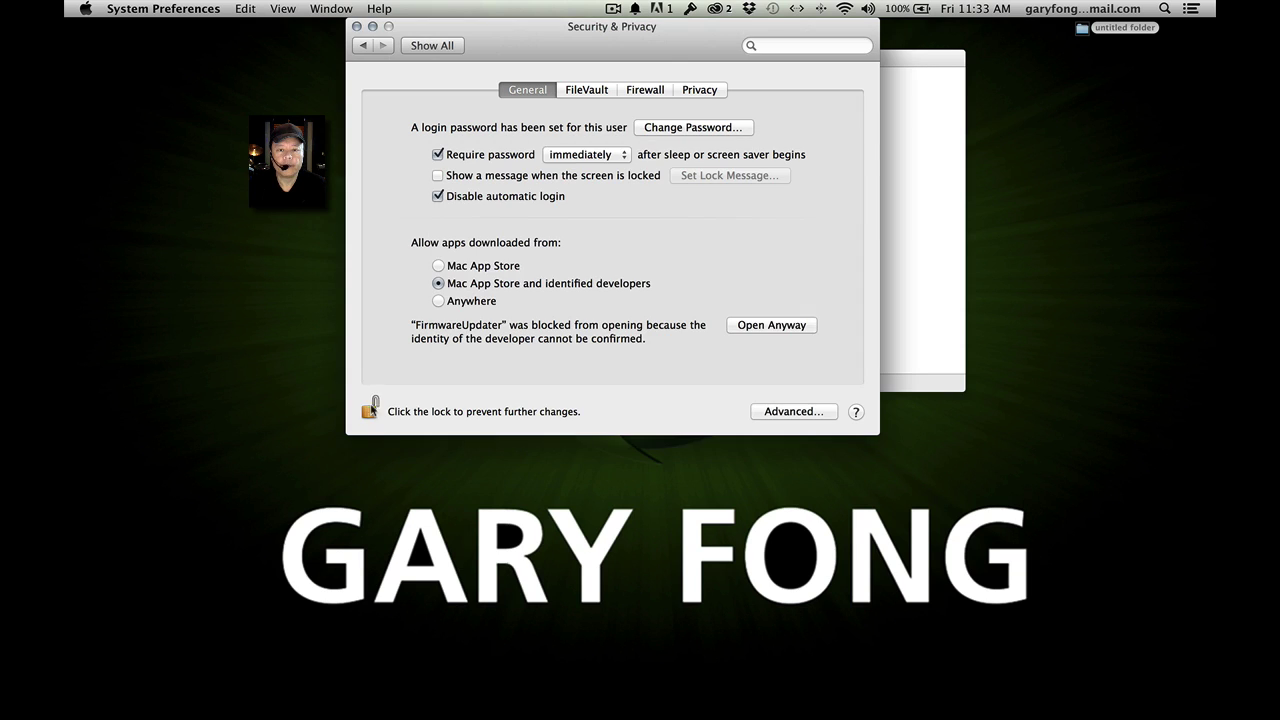
# Step: Allow the blocked FirmwareUpdater with Open Anyway and confirm opening it
pyautogui.click(439, 303)
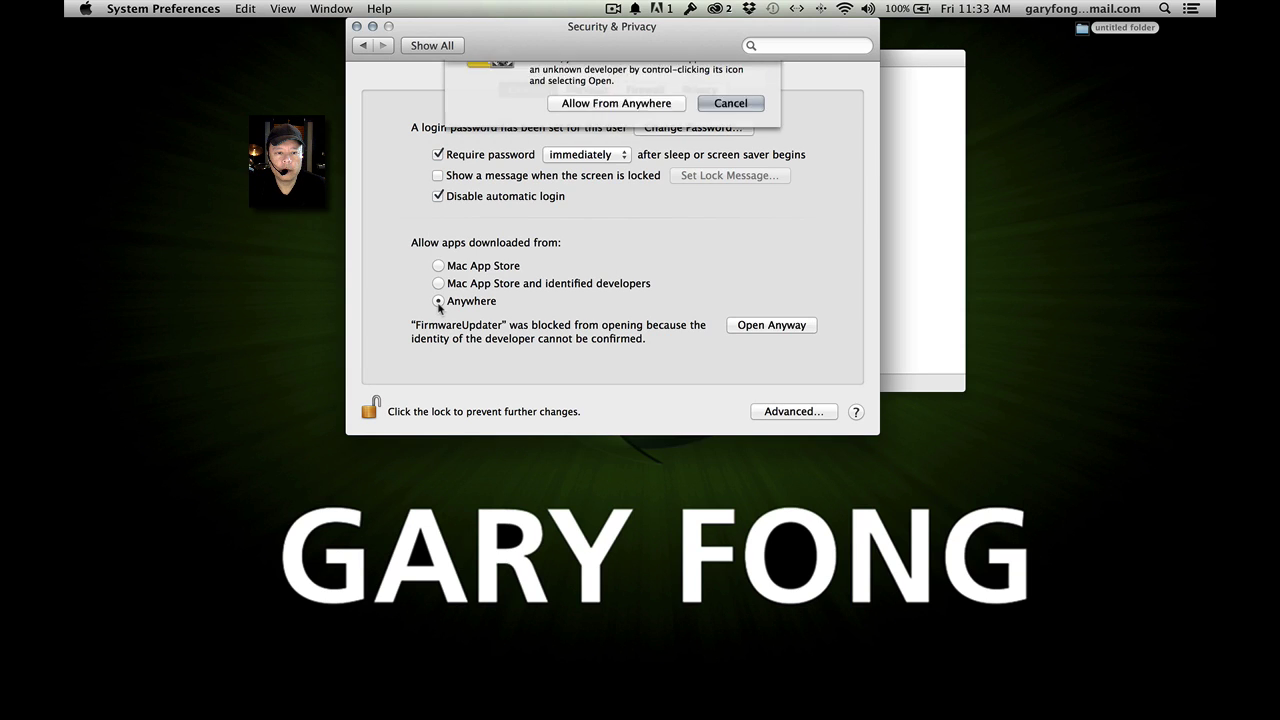
pyautogui.click(730, 158)
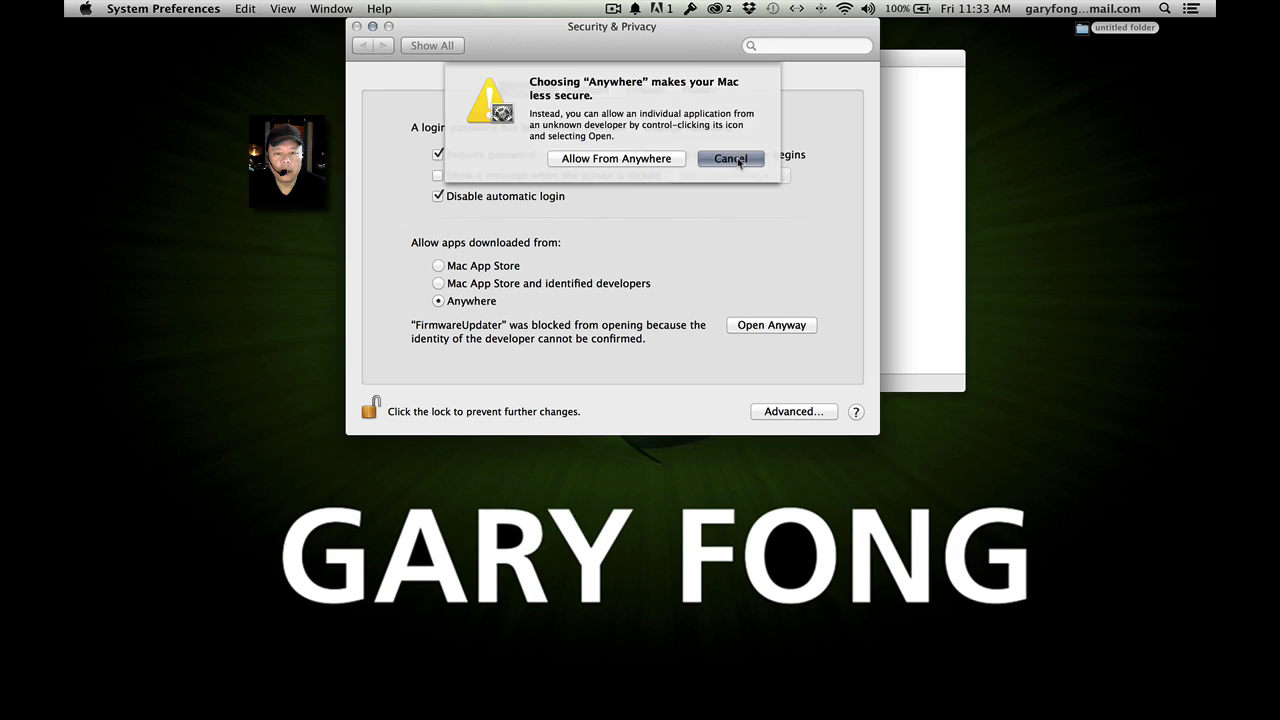
pyautogui.click(783, 329)
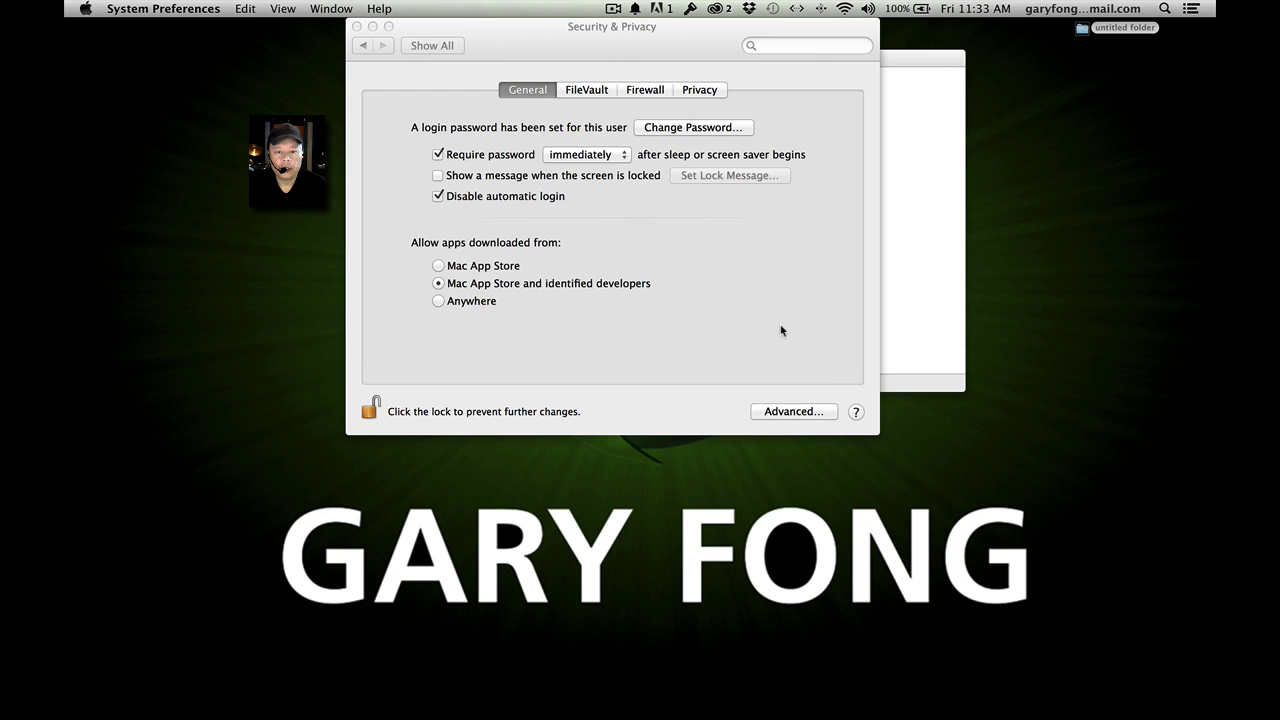
pyautogui.click(803, 296)
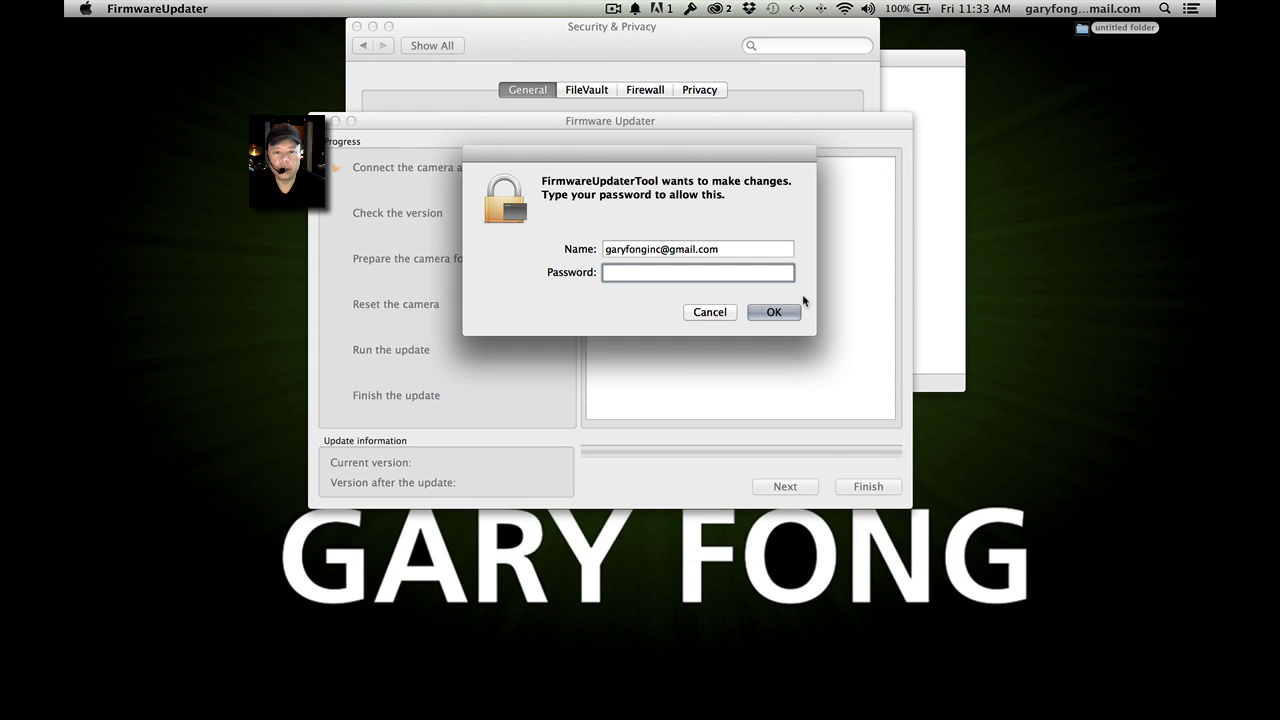
# Step: Authorise FirmwareUpdater with the admin password and confirm the camera connection
pyautogui.write('•••••••••••••')
pyautogui.press('Return')
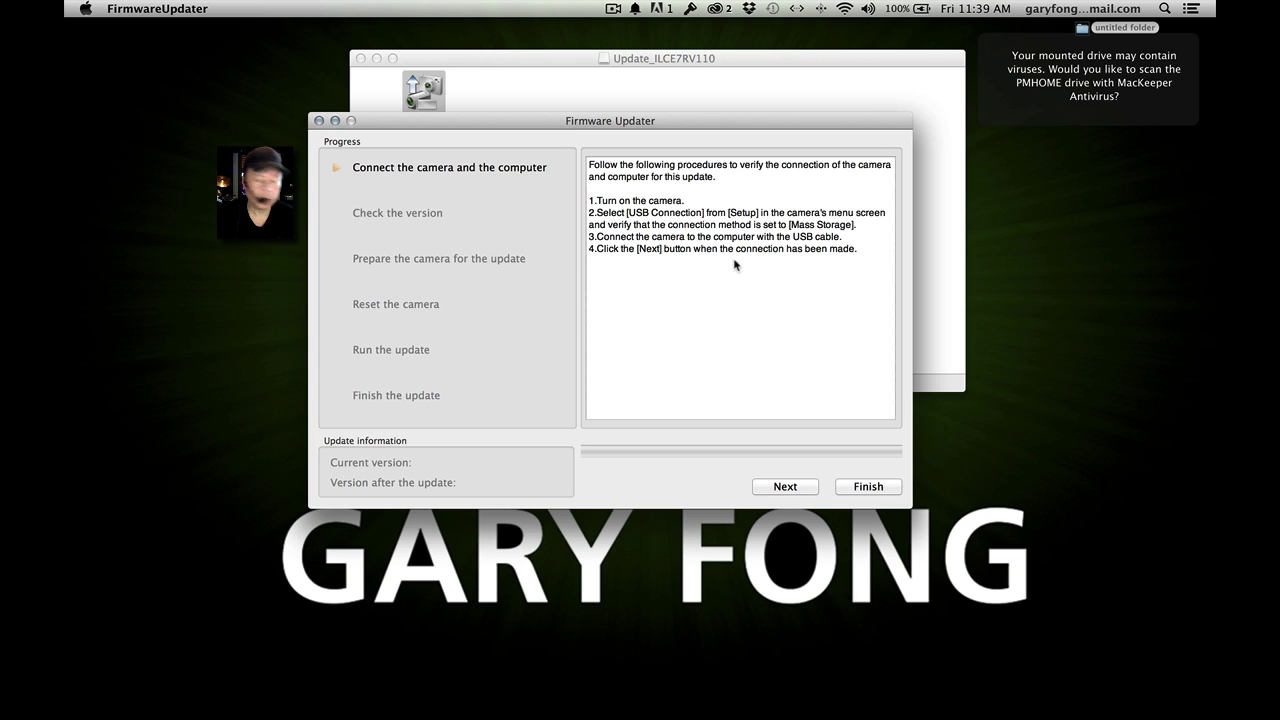
pyautogui.click(786, 487)
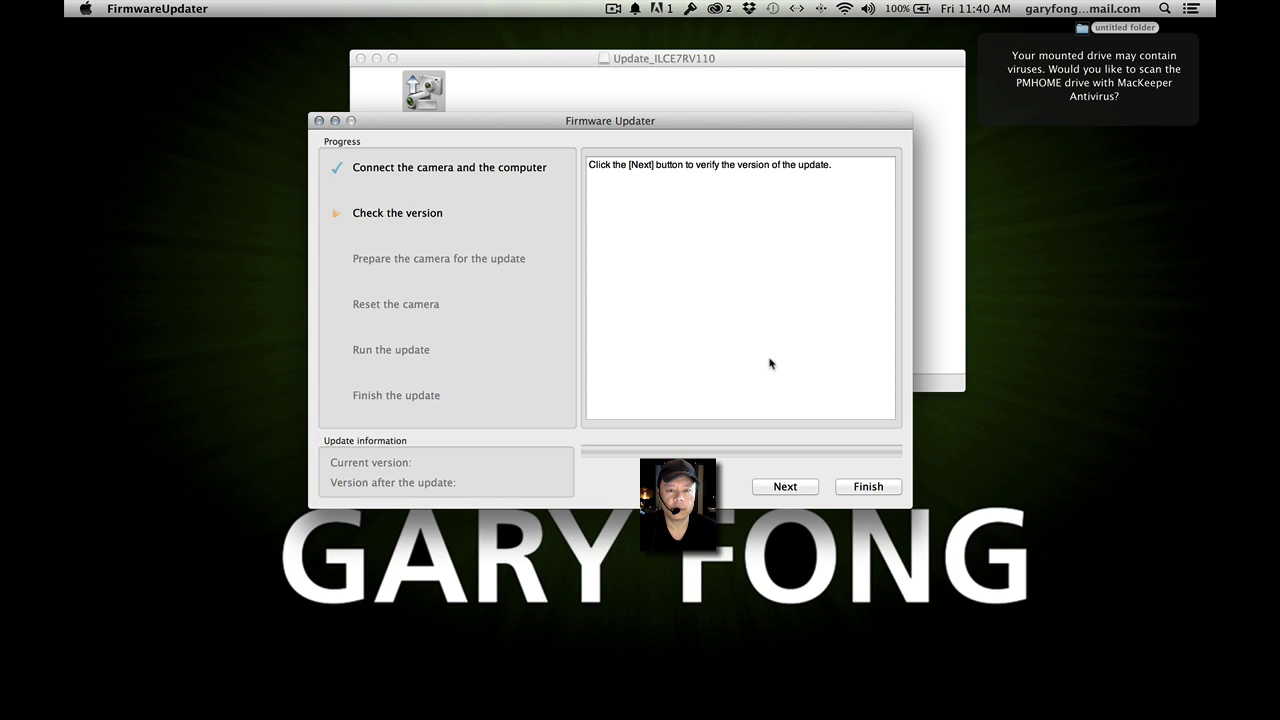
# Step: Step through the version check (1.02 to 1.10), camera preparation and reset stages
pyautogui.click(786, 488)
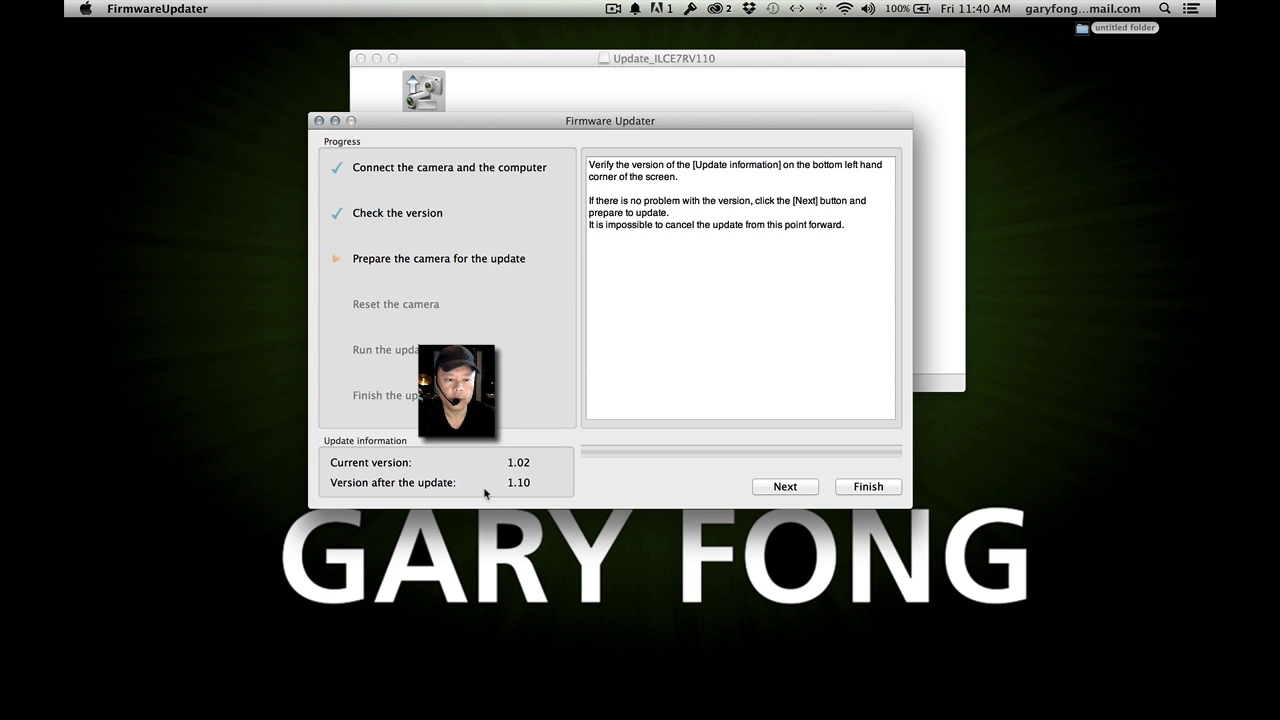
pyautogui.click(797, 489)
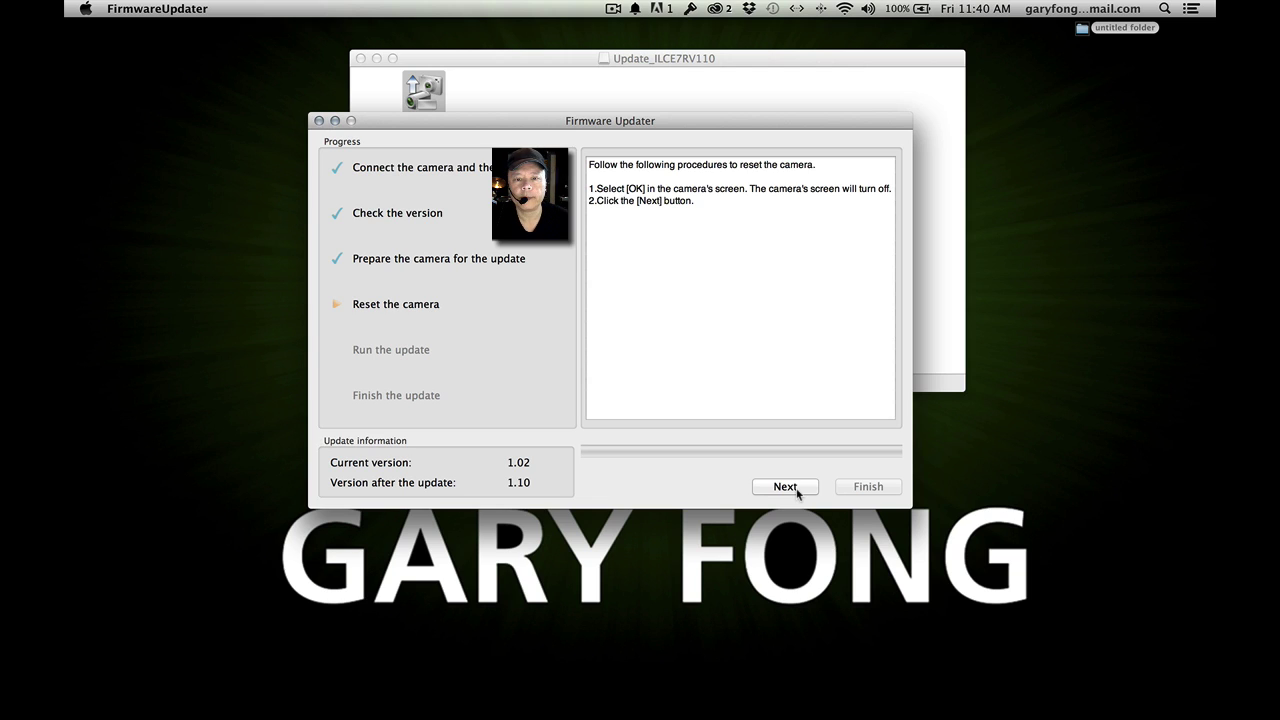
pyautogui.click(785, 487)
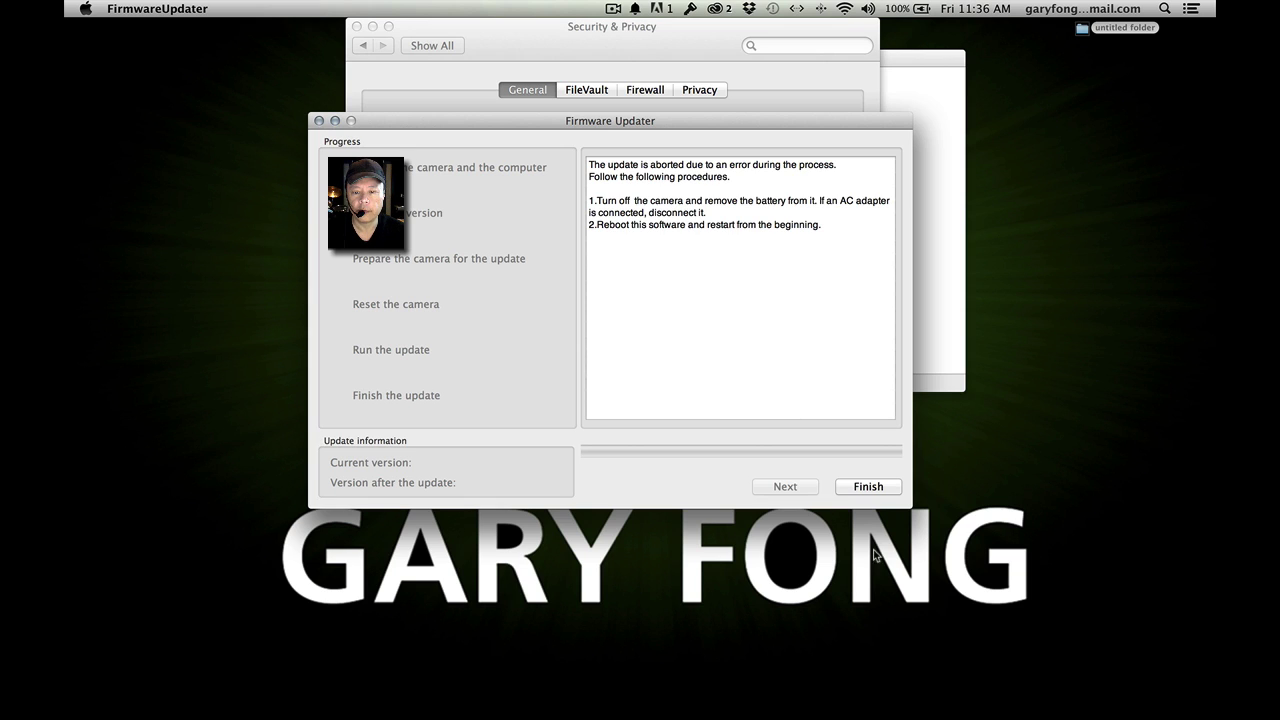
# Step: Quit Firmware Updater and System Preferences, then relaunch FirmwareUpdater and confirm opening it
pyautogui.press('super+q')
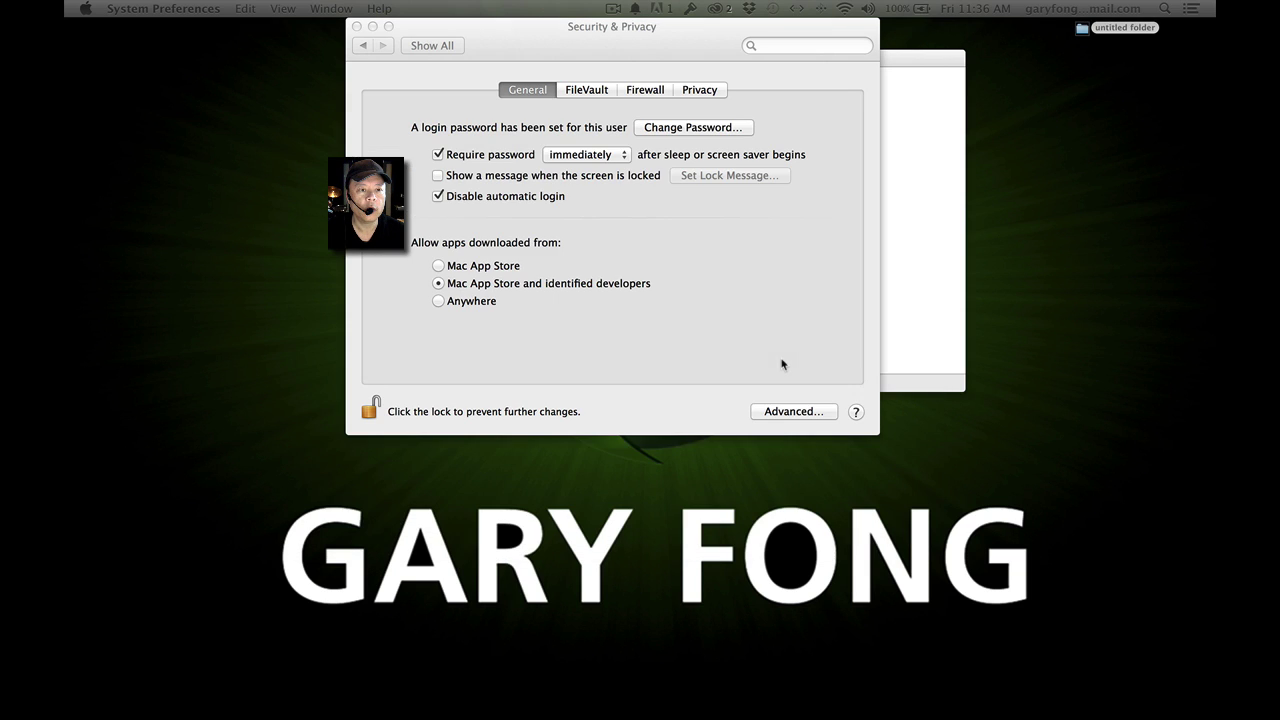
pyautogui.press('super+q')
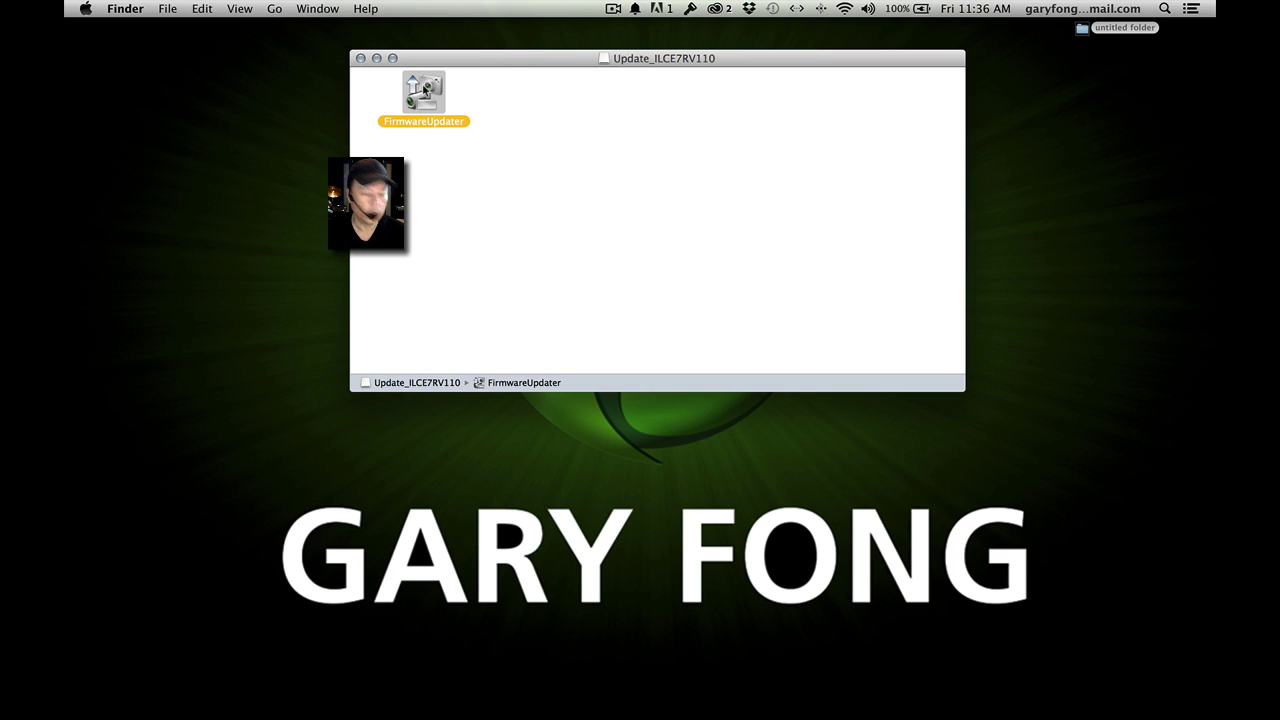
pyautogui.doubleClick(424, 92)
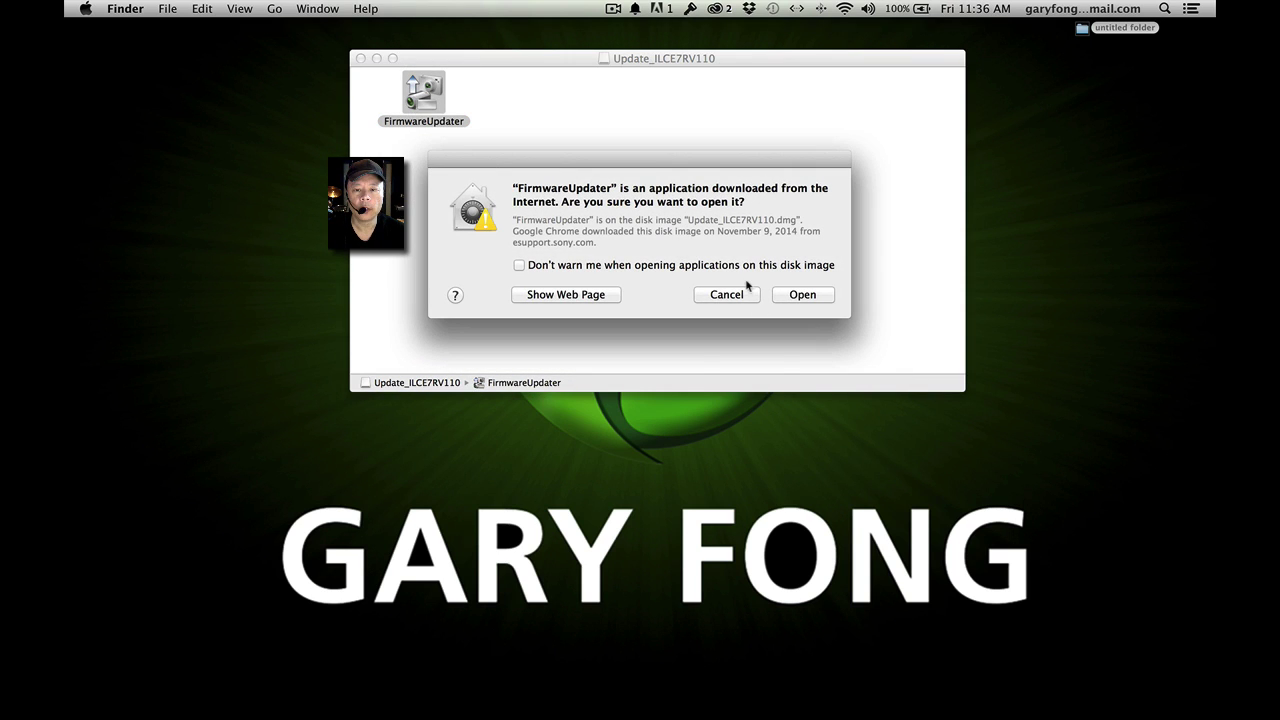
pyautogui.click(789, 296)
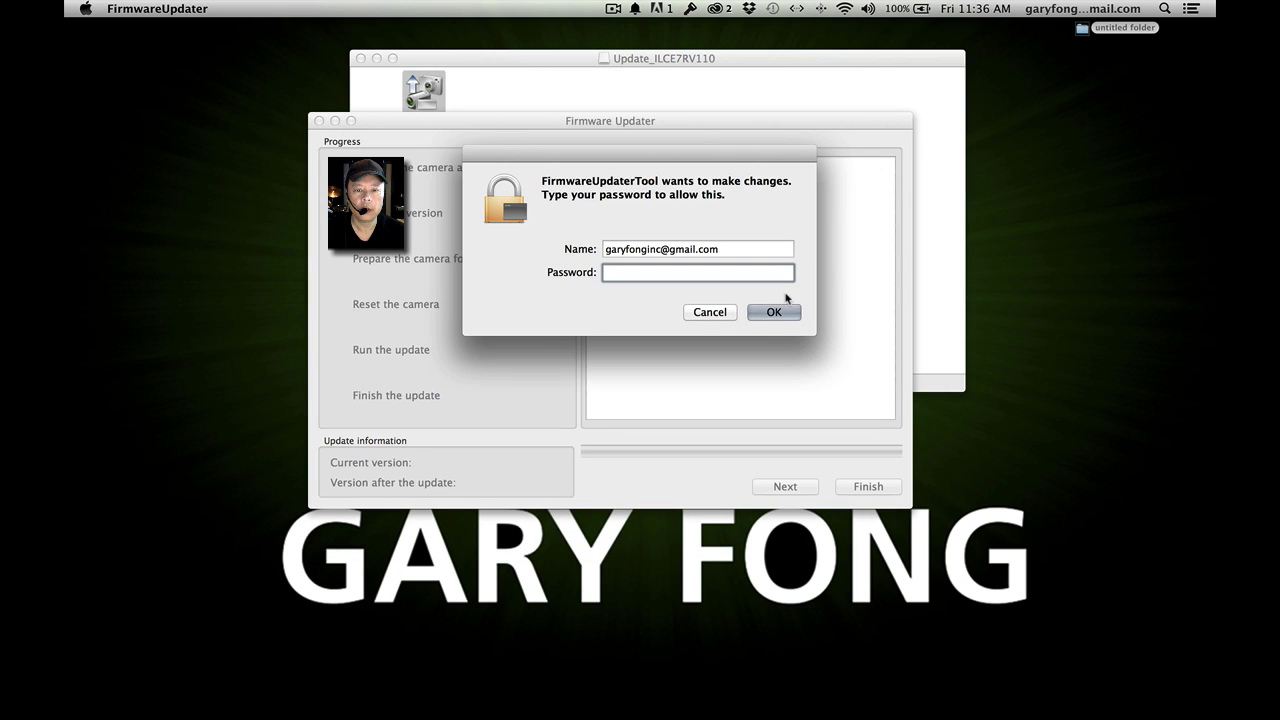
# Step: Enter the admin password to authorise the relaunched FirmwareUpdater
pyautogui.write('••••••••••••••')
pyautogui.press('Return')
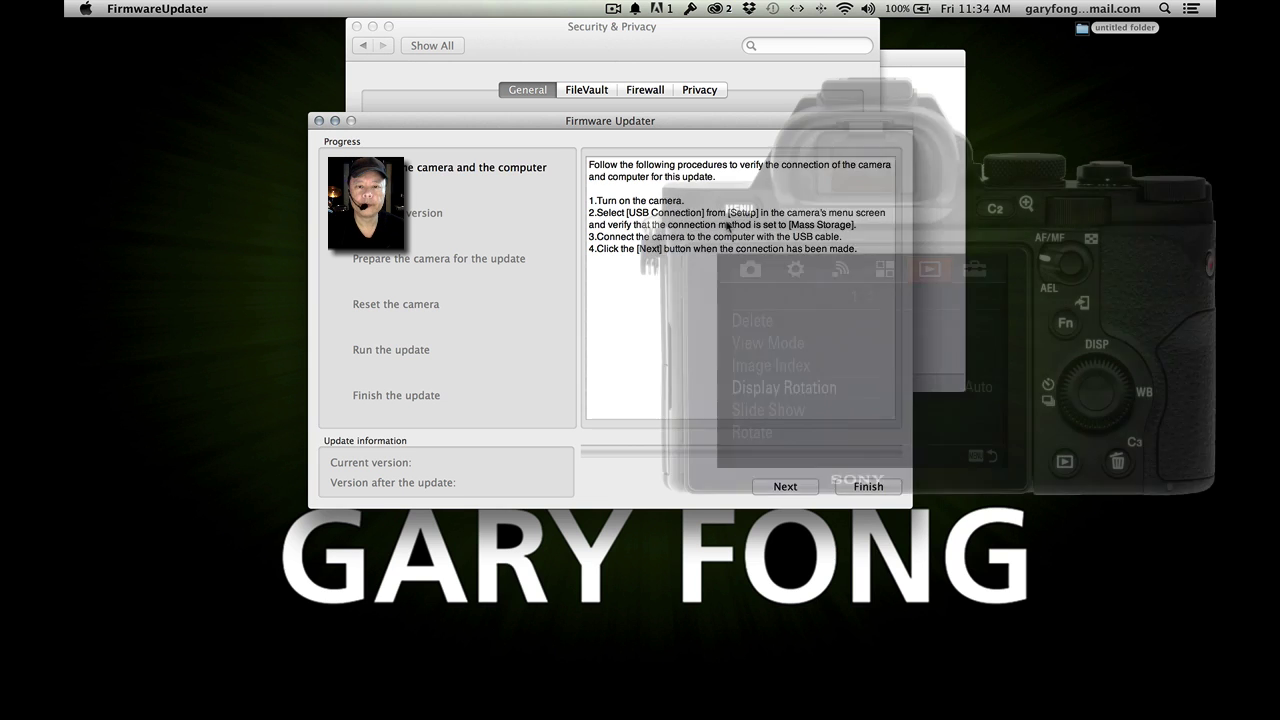